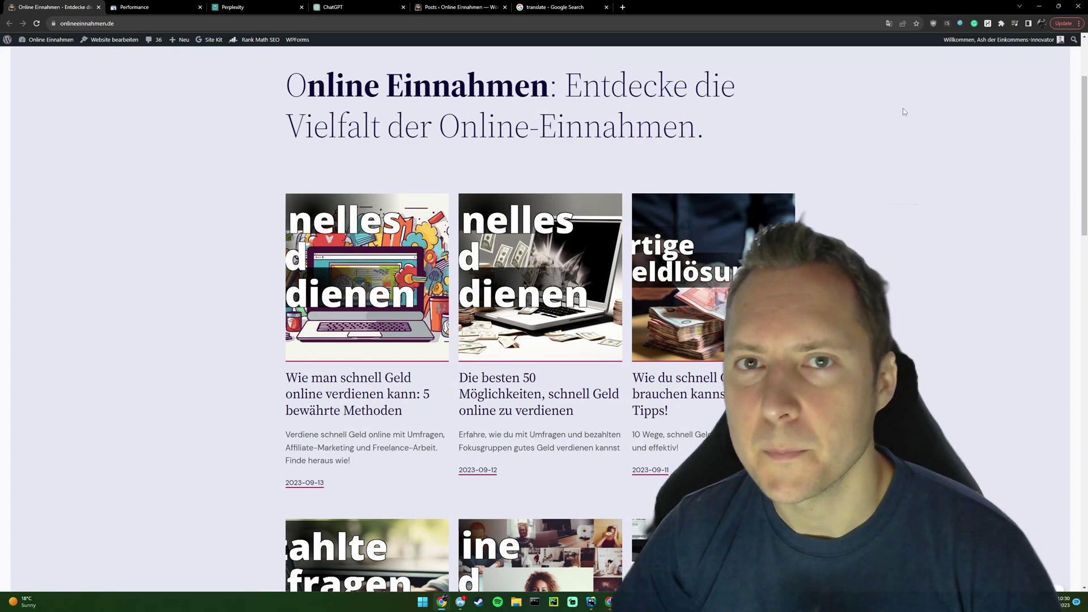
# Step: Machine-translate the German onlineeinnahmen.de homepage into English with Google Translate
pyautogui.click(889, 23)
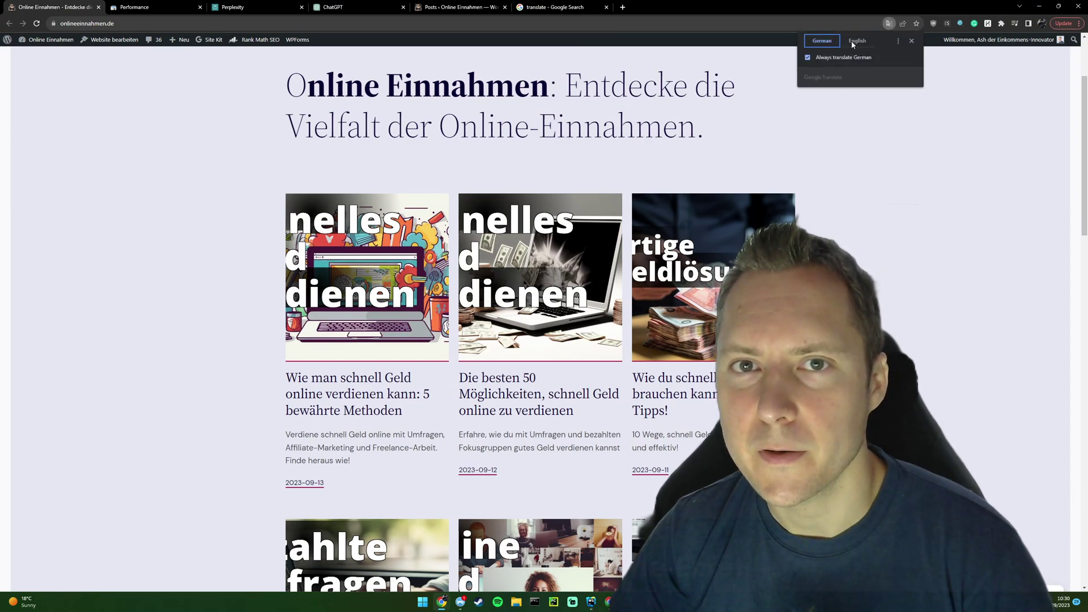
pyautogui.click(855, 40)
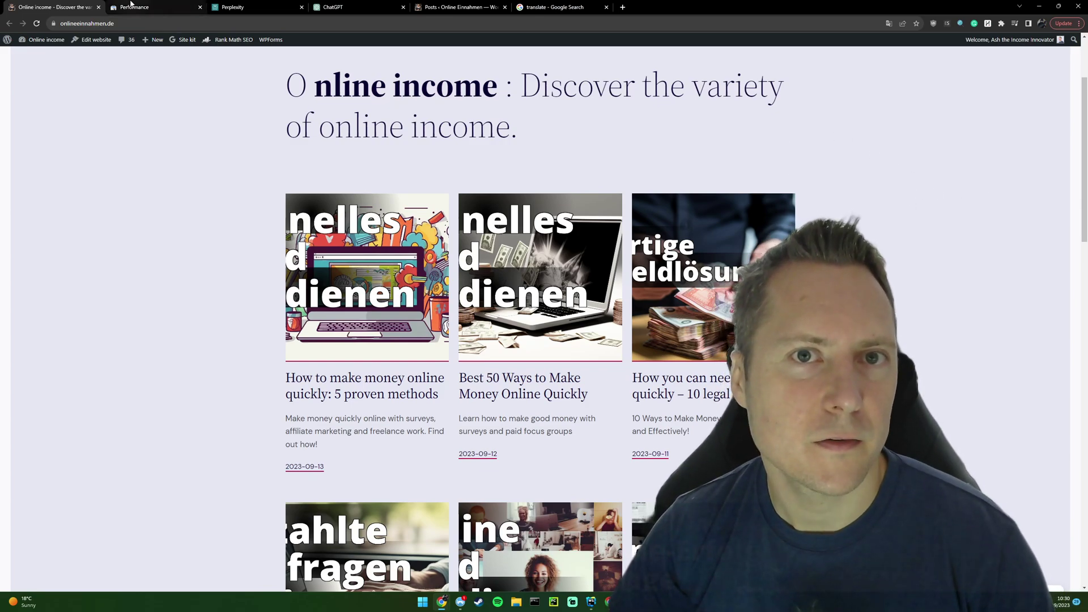
# Step: Scroll the three-month Performance report down to the Queries table and briefly select 'affiliate marketing für anfänger'
pyautogui.click(131, 7)
pyautogui.scroll(6, 141, 306)
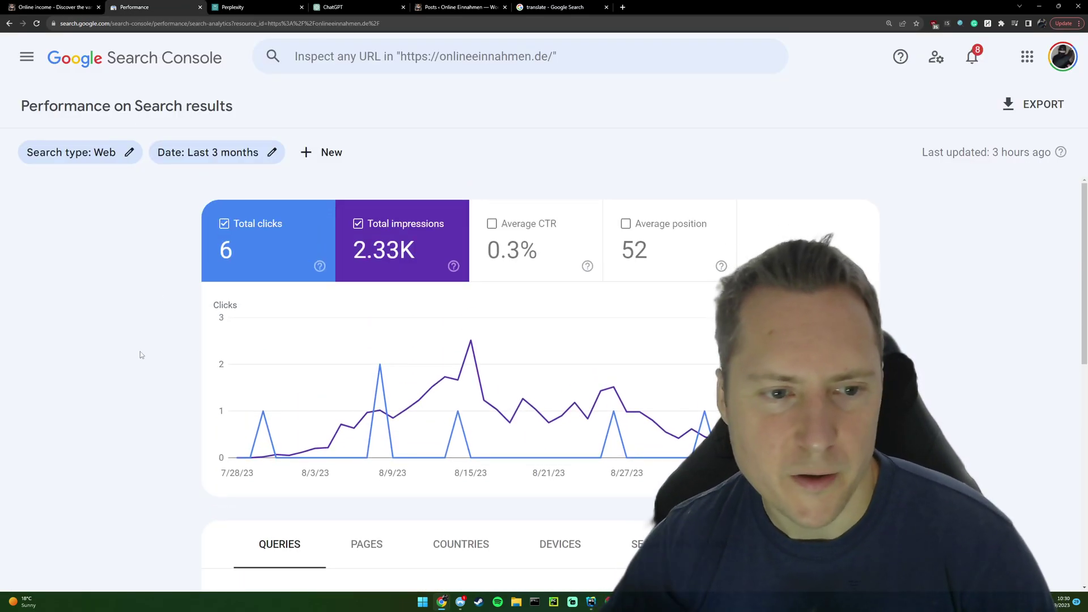
pyautogui.moveTo(238, 403)
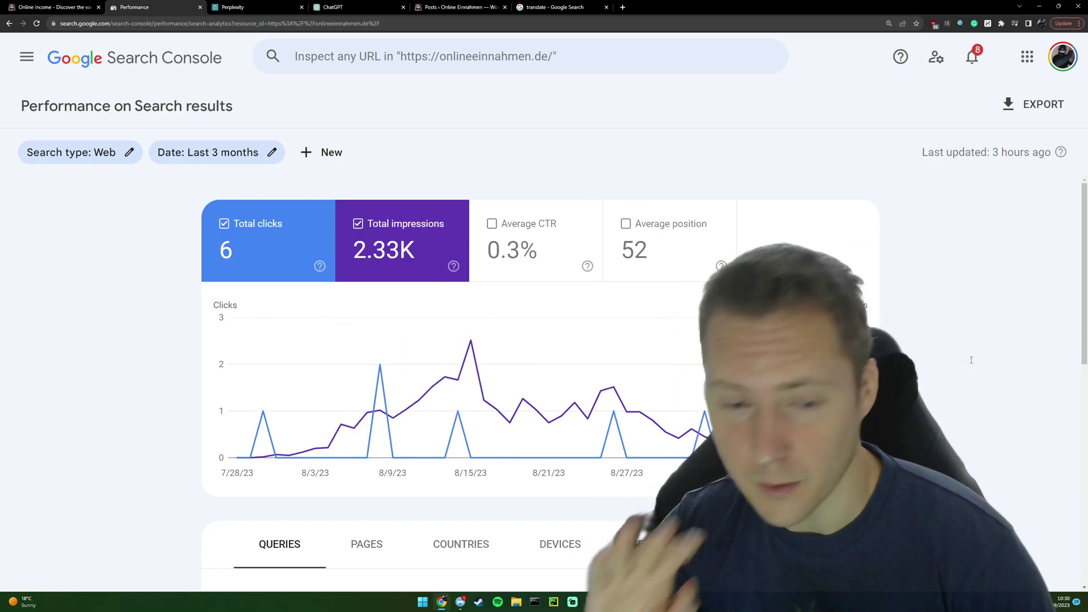
pyautogui.scroll(-3, 966, 351)
pyautogui.scroll(-2, 958, 348)
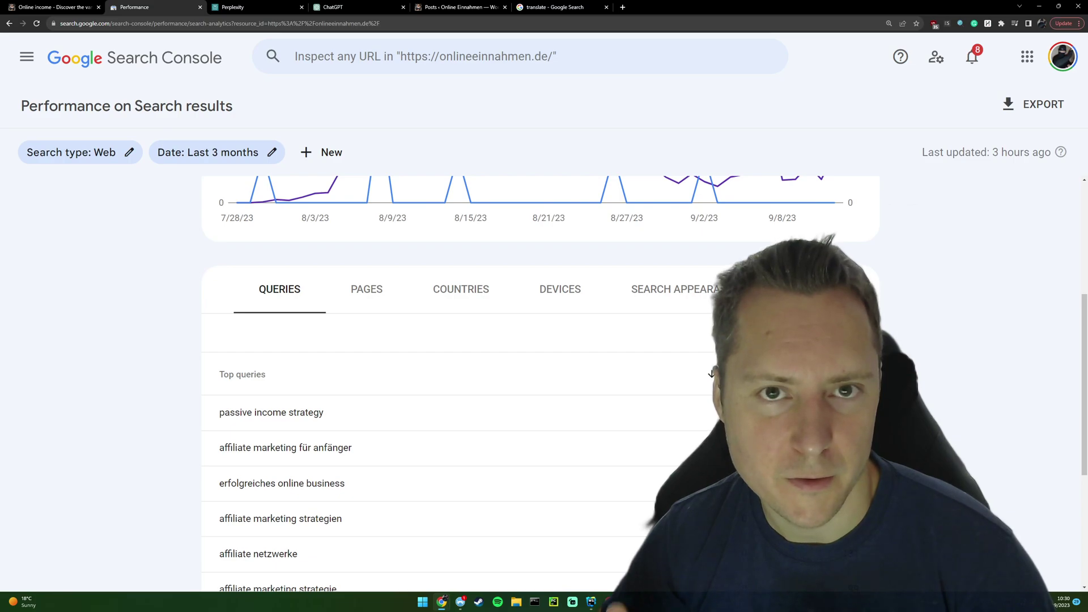
pyautogui.scroll(-1, 729, 264)
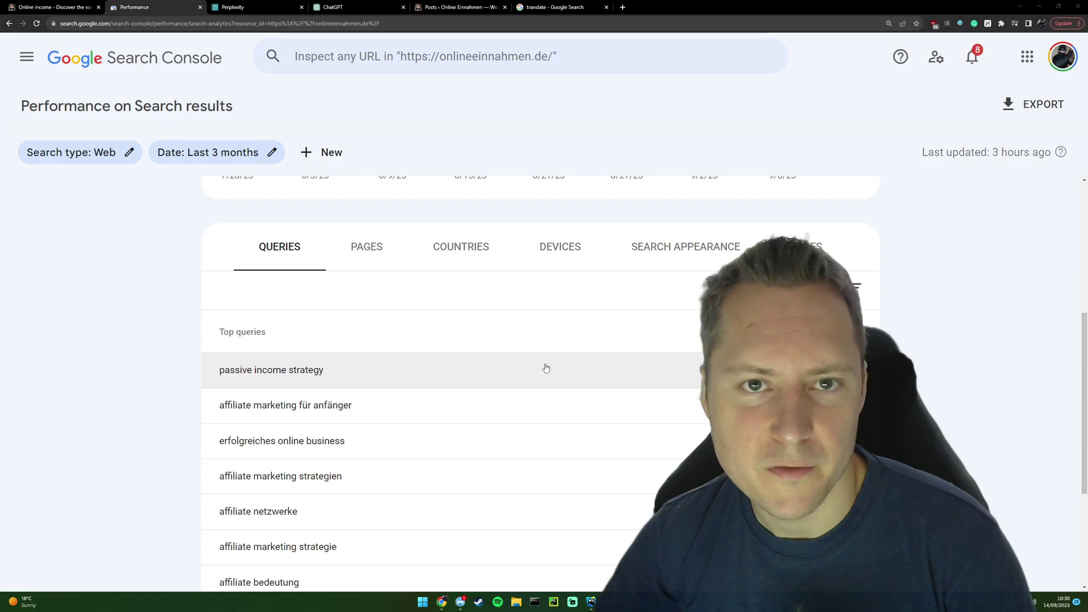
pyautogui.scroll(-1, 546, 369)
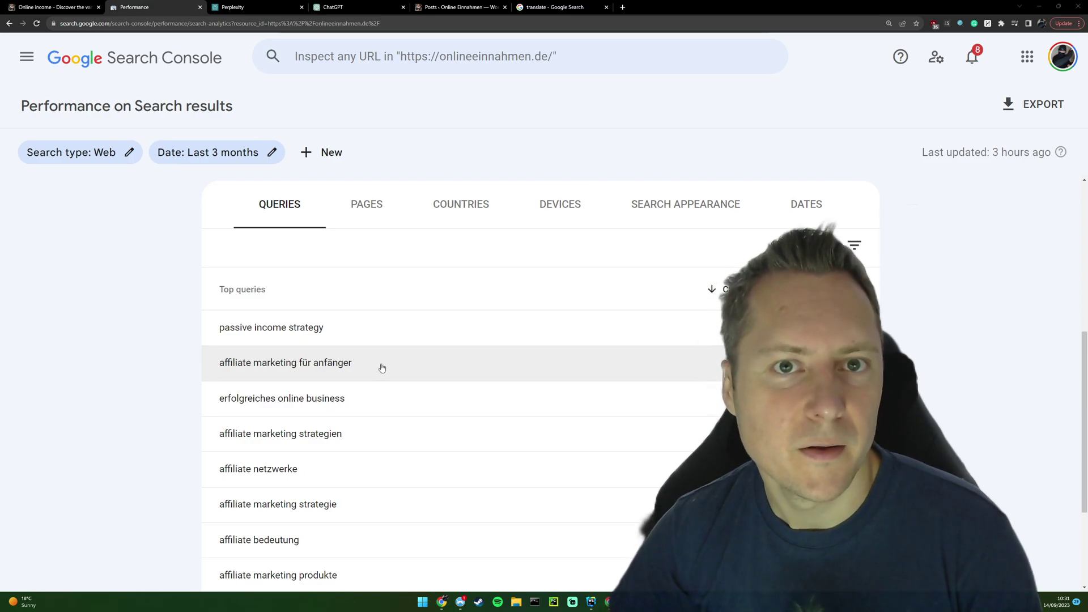
pyautogui.moveTo(382, 368); pyautogui.dragTo(221, 364)
pyautogui.click(104, 350)
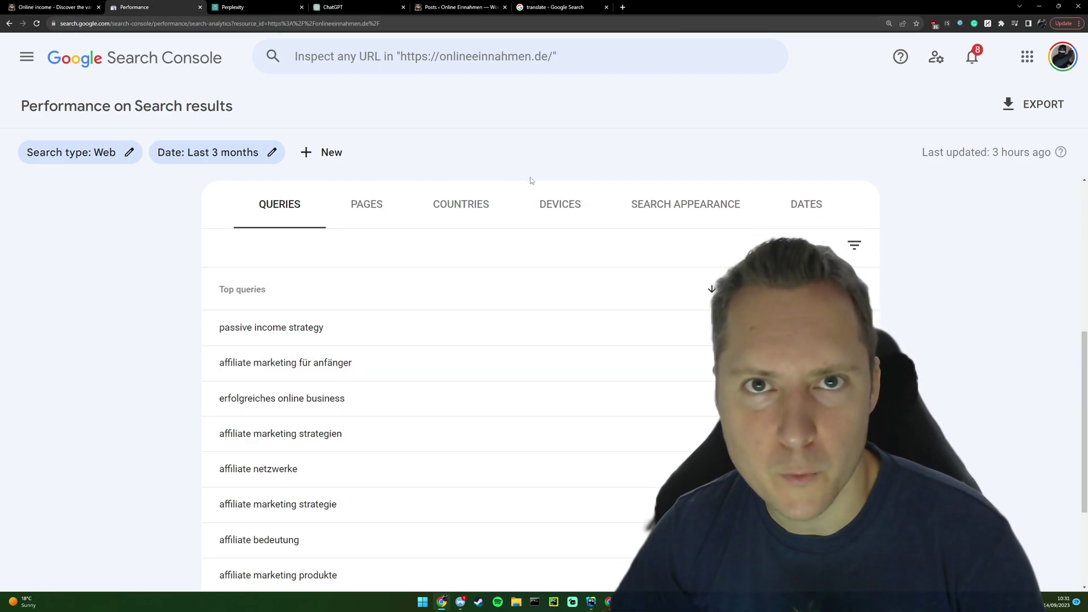
# Step: Show the Google translation 'affiliate marketing for beginners' and zoom the page in
pyautogui.click(557, 8)
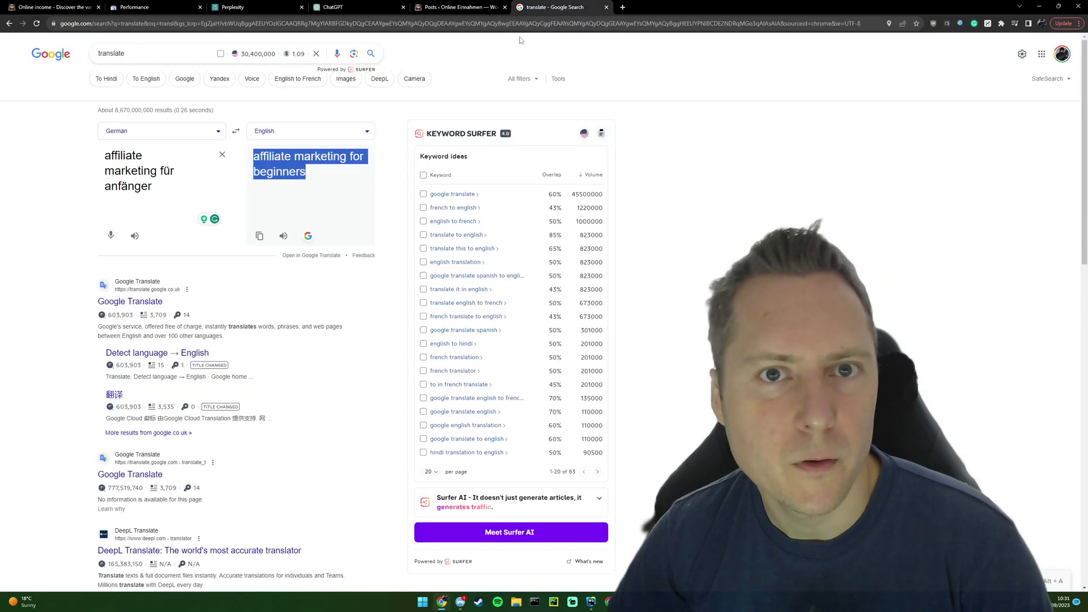
pyautogui.tripleClick(183, 186)
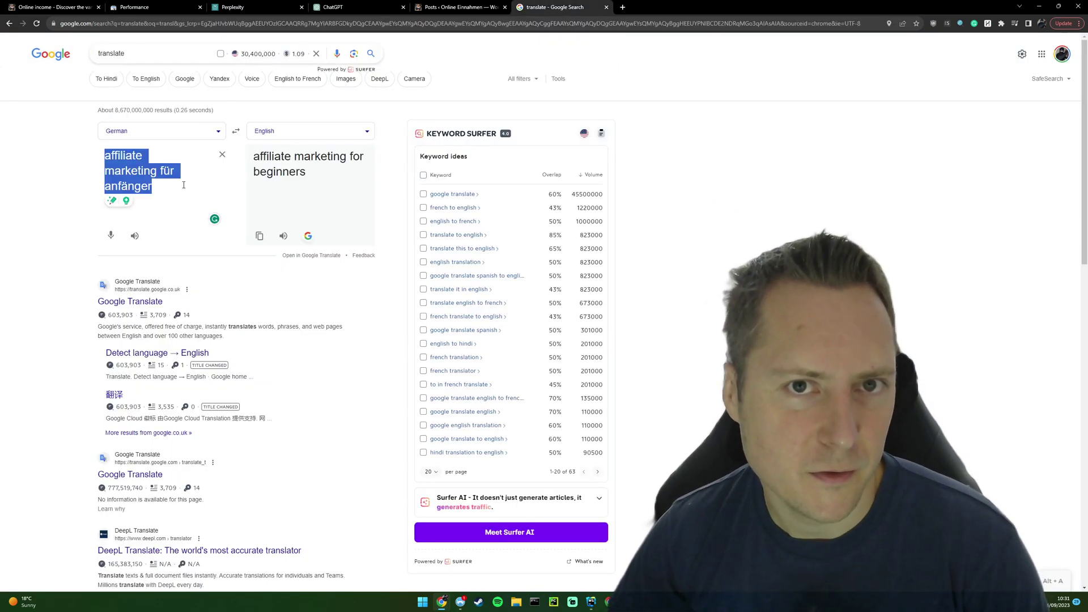
pyautogui.click(164, 186)
pyautogui.hotkey('ctrl', '+')
pyautogui.hotkey('ctrl', '+')
pyautogui.hotkey('ctrl', '+')
pyautogui.hotkey('ctrl', '+')
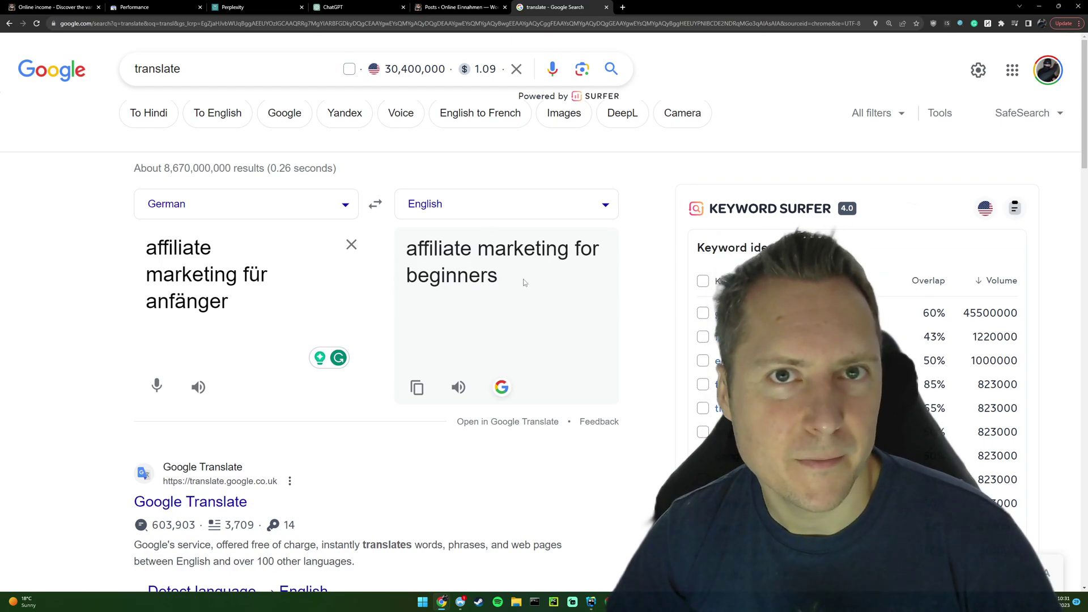
# Step: Send ChatGPT the drafted request for similar keywords for 'affiliate marketing for beginners'
pyautogui.click(376, 5)
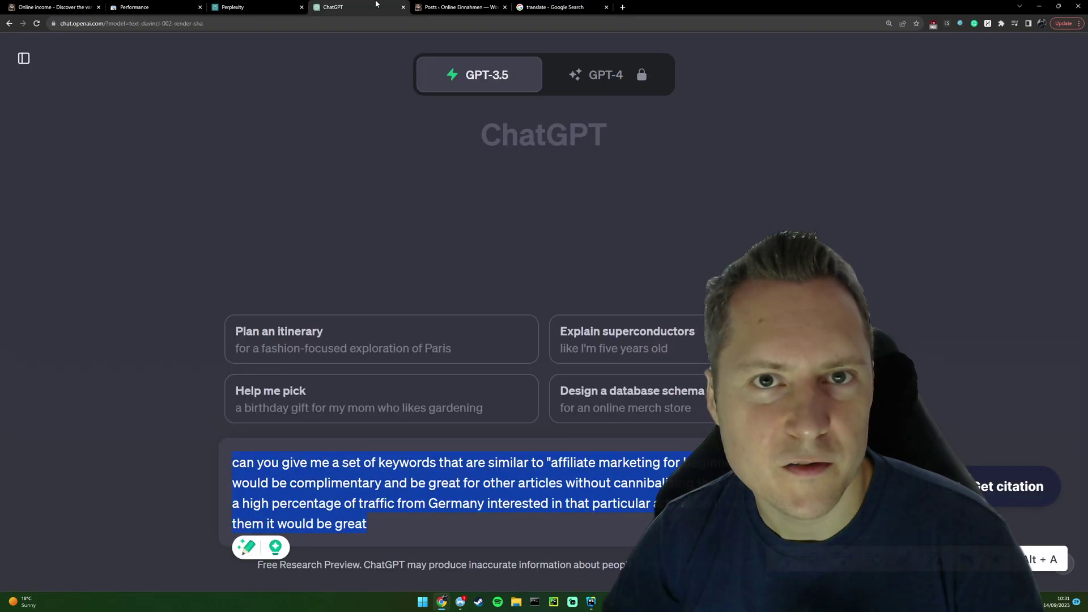
pyautogui.click(499, 525)
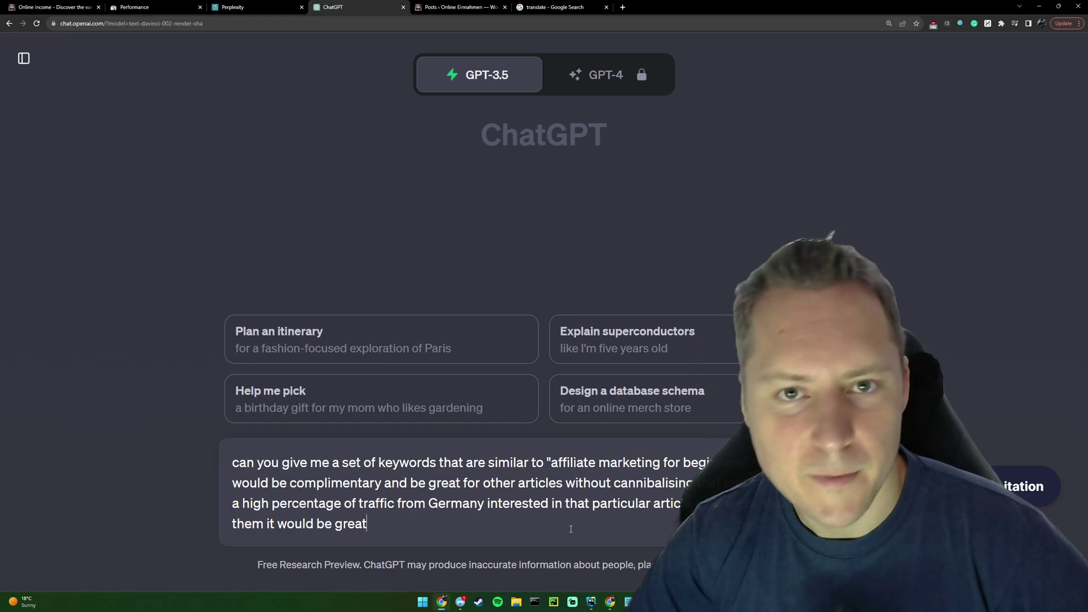
pyautogui.press('Return')
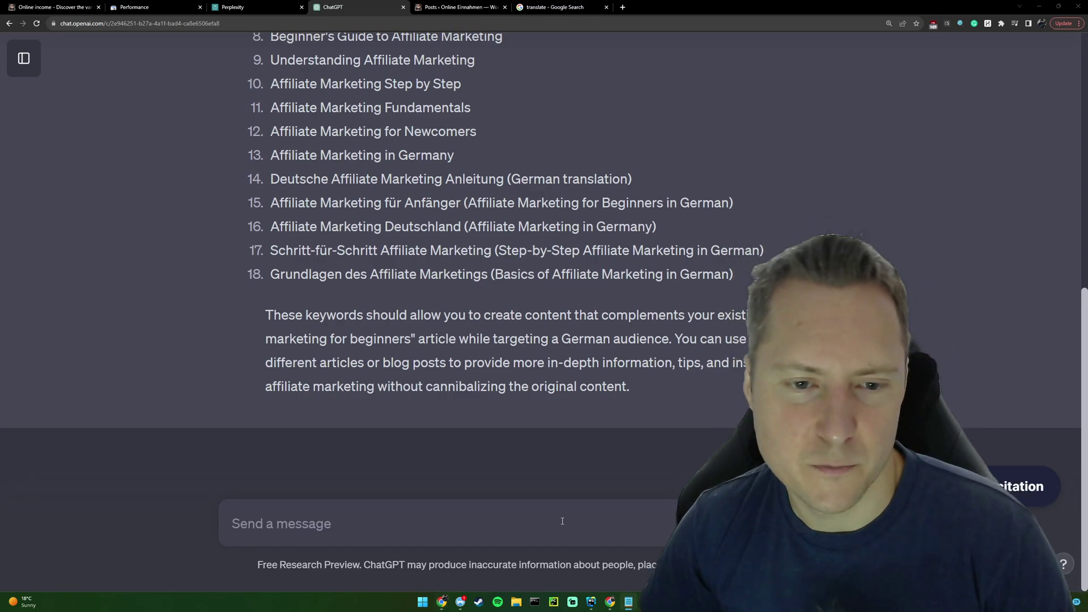
# Step: Copy the keyword 'Getting Started in Affiliate Marketing' from ChatGPT's list
pyautogui.write('i want keywords not titles, try again')
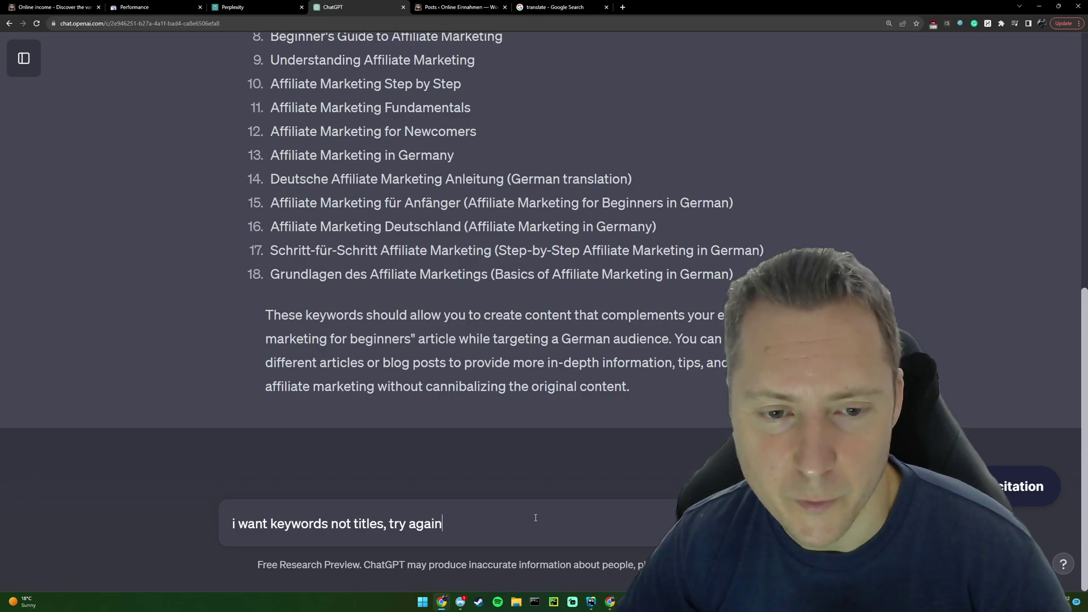
pyautogui.hotkey('ctrl', 'a')
pyautogui.press('BackSpace')
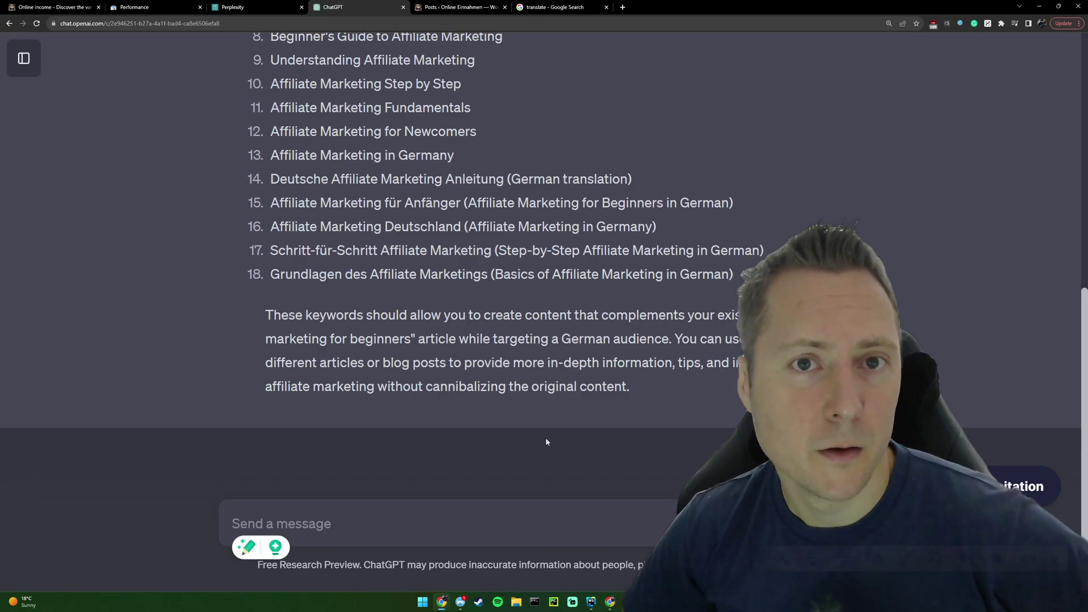
pyautogui.scroll(5, 547, 442)
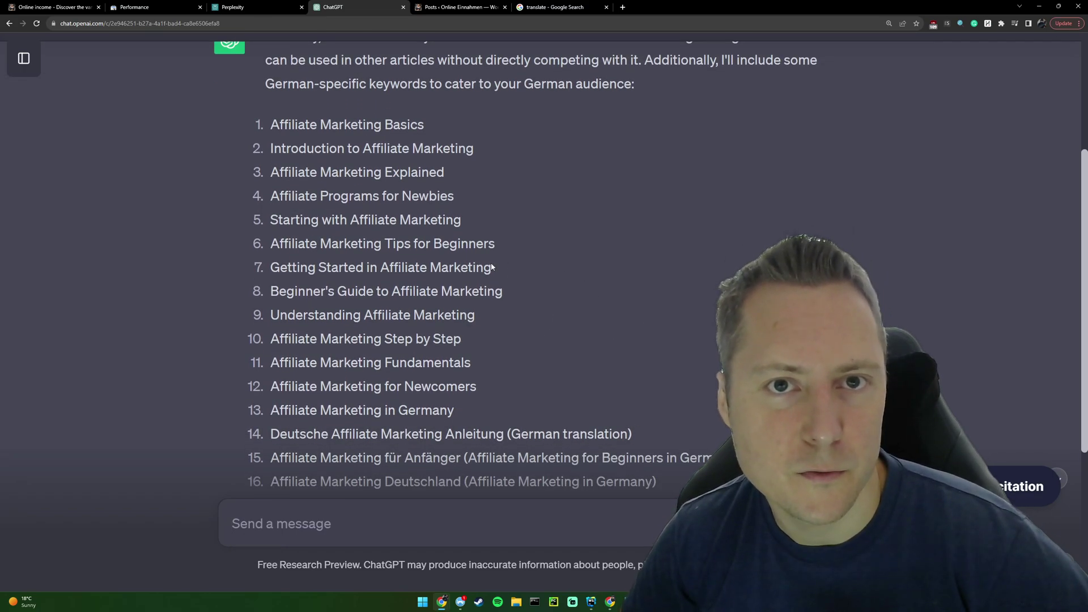
pyautogui.moveTo(491, 267); pyautogui.dragTo(272, 263)
pyautogui.rightClick(285, 275)
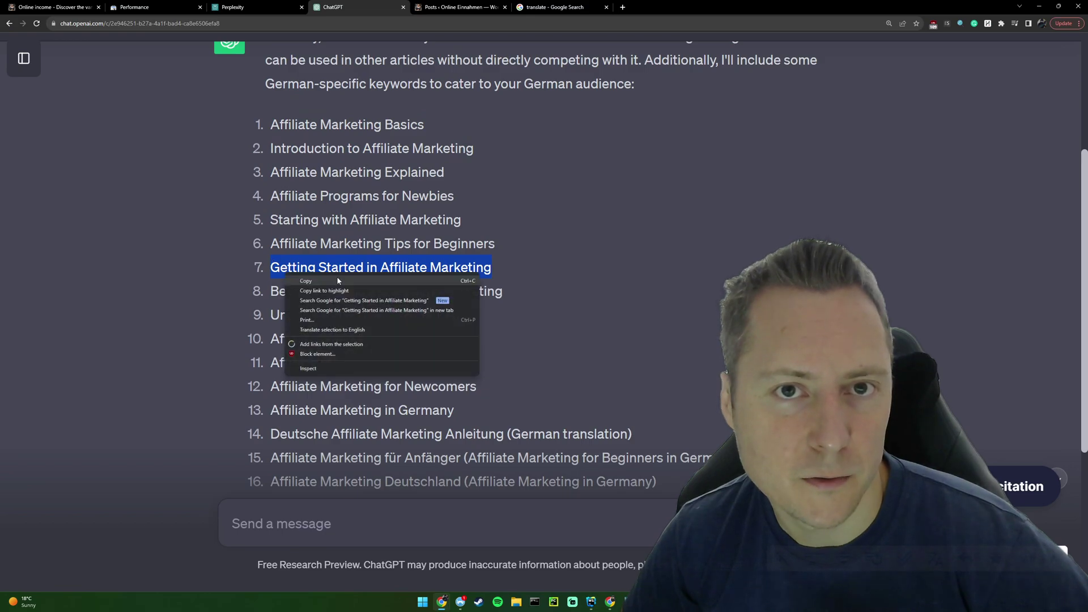
pyautogui.click(338, 282)
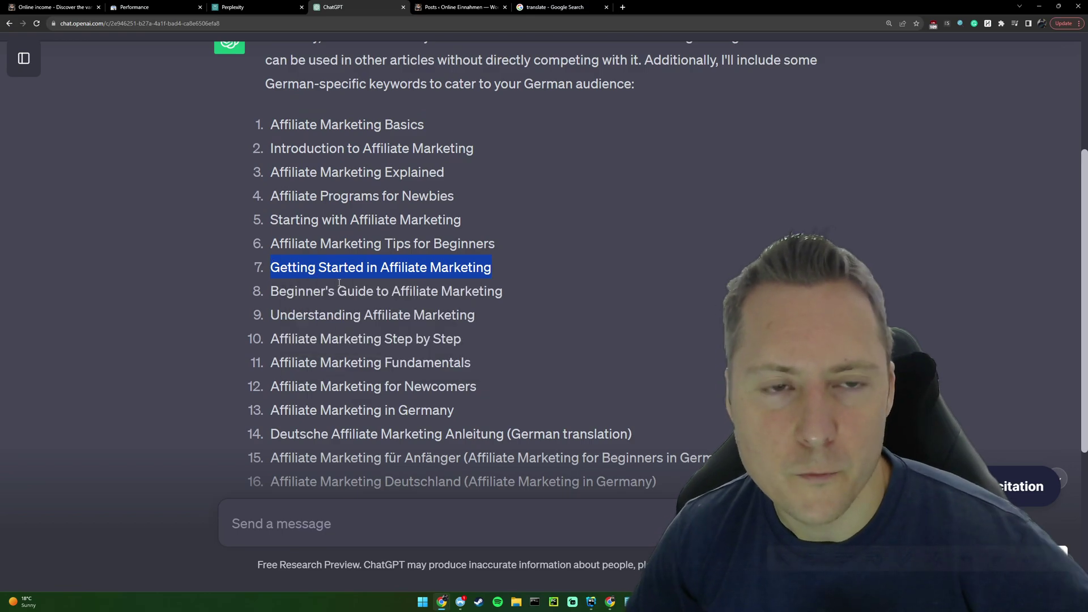
# Step: Review the top queries in Search Console again
pyautogui.click(135, 7)
pyautogui.scroll(-2, 447, 430)
pyautogui.scroll(1, 442, 432)
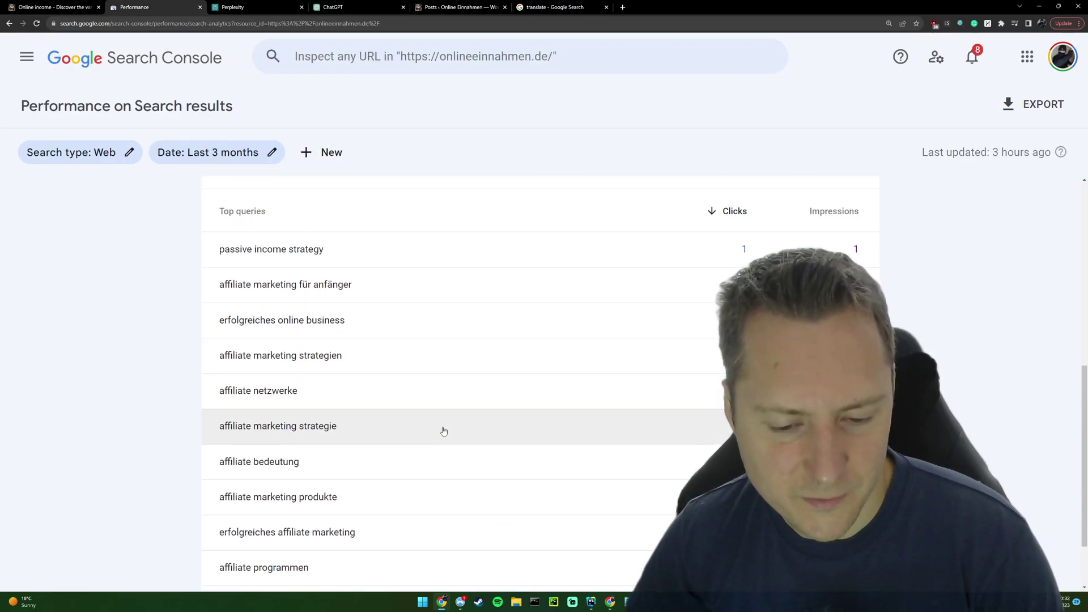
pyautogui.scroll(1, 636, 403)
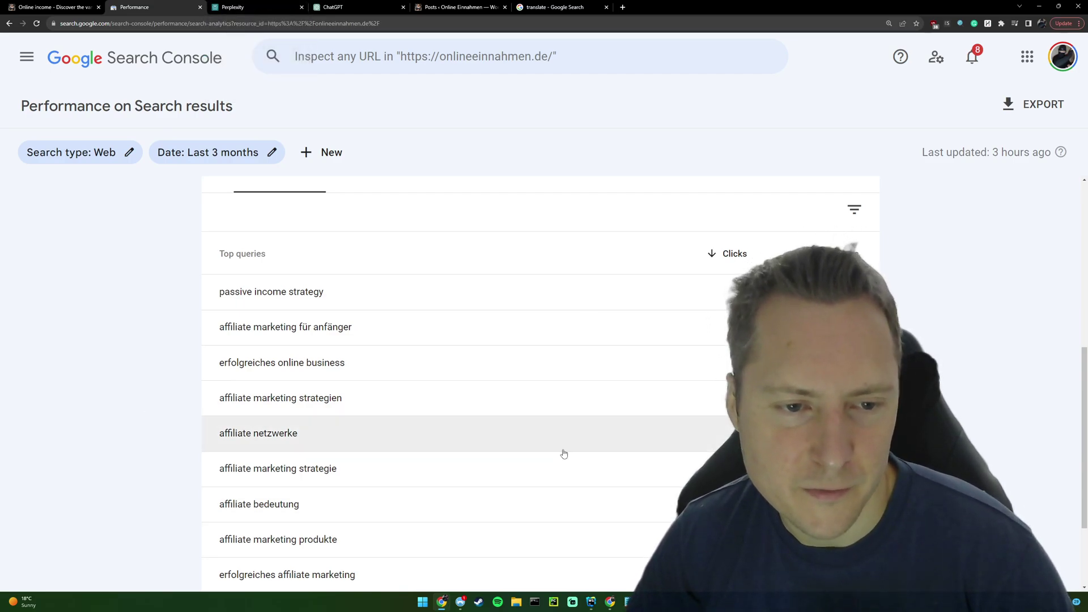
# Step: Select 'Affiliate Marketing Tips for Beginners' in ChatGPT's keyword list
pyautogui.click(359, 6)
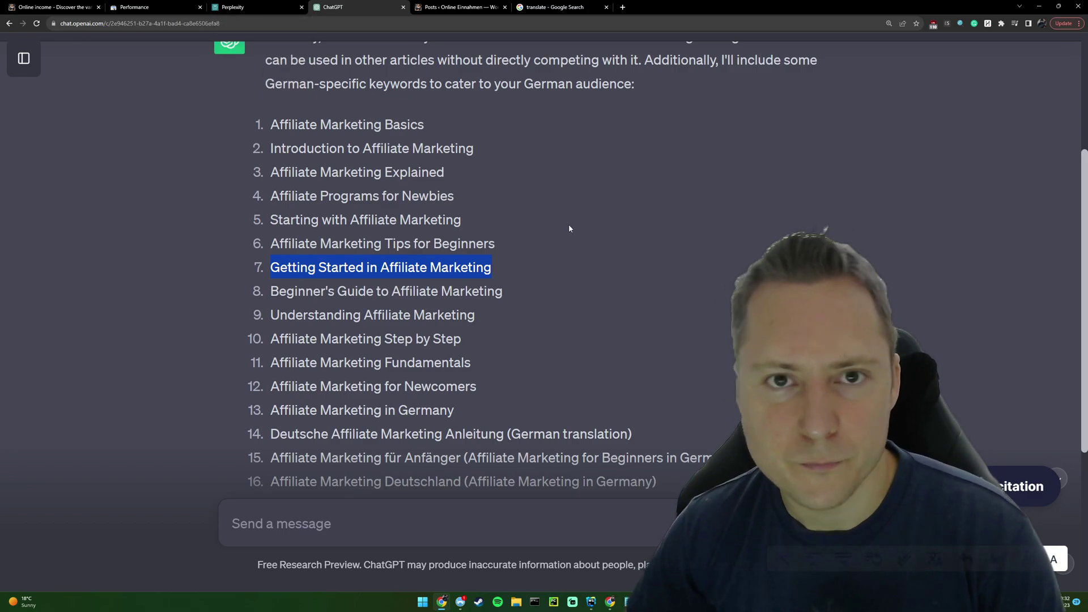
pyautogui.moveTo(538, 230); pyautogui.dragTo(269, 245)
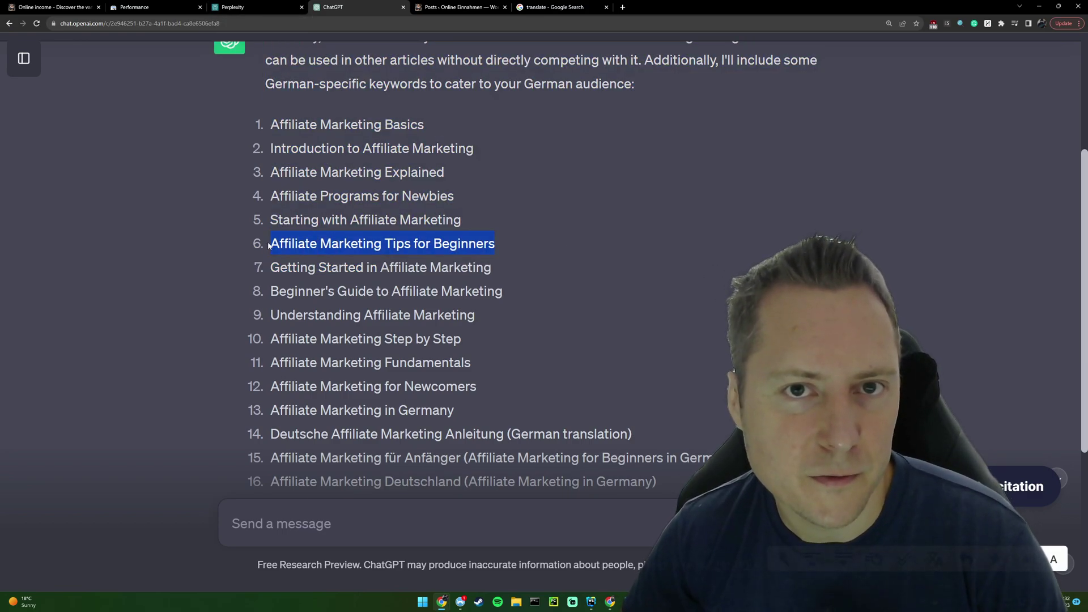
pyautogui.click(264, 6)
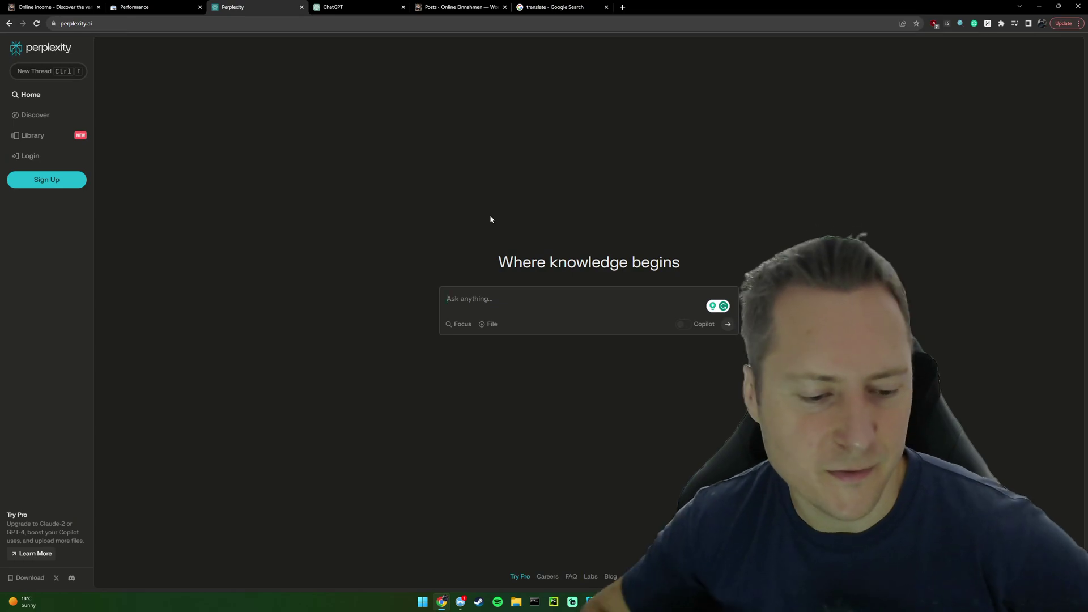
# Step: Ask Perplexity for 20 affiliate marketing tips for beginners
pyautogui.scroll(5, 478, 198)
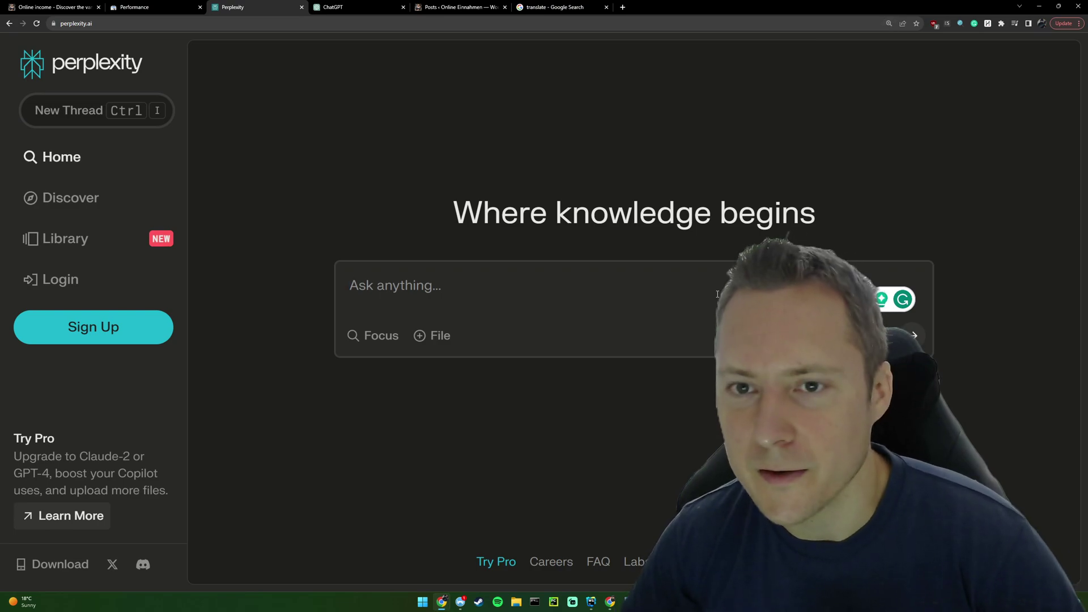
pyautogui.click(553, 289)
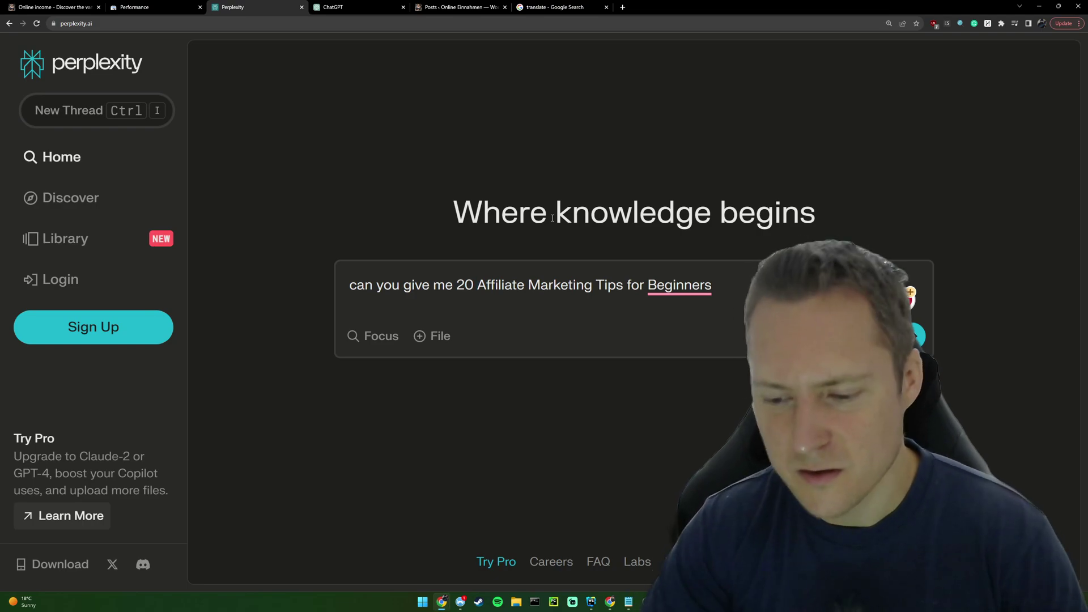
pyautogui.hotkey('shift', 'Home')
pyautogui.press('BackSpace')
pyautogui.hotkey('ctrl', 'z')
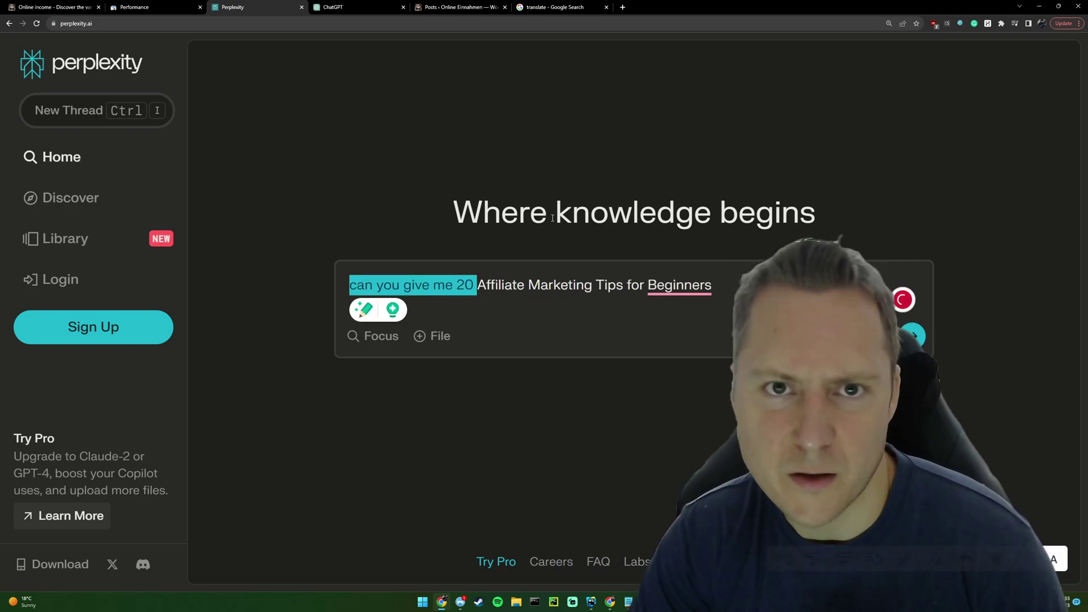
pyautogui.press('End')
pyautogui.press('Return')
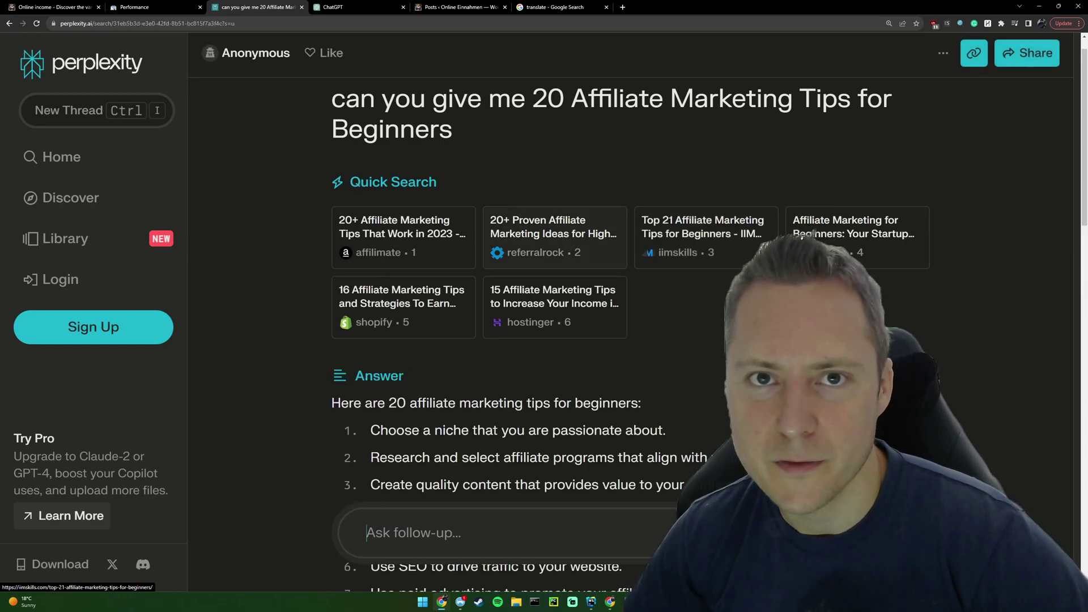
# Step: Scroll through Perplexity's 20 tips and their sources
pyautogui.scroll(-3, 358, 232)
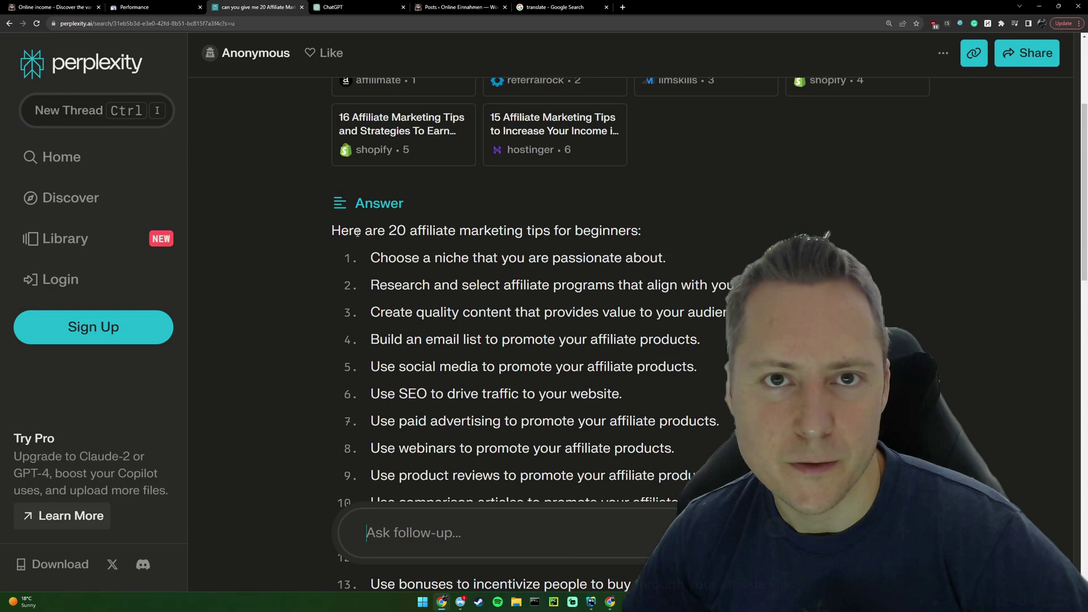
pyautogui.scroll(-7, 358, 232)
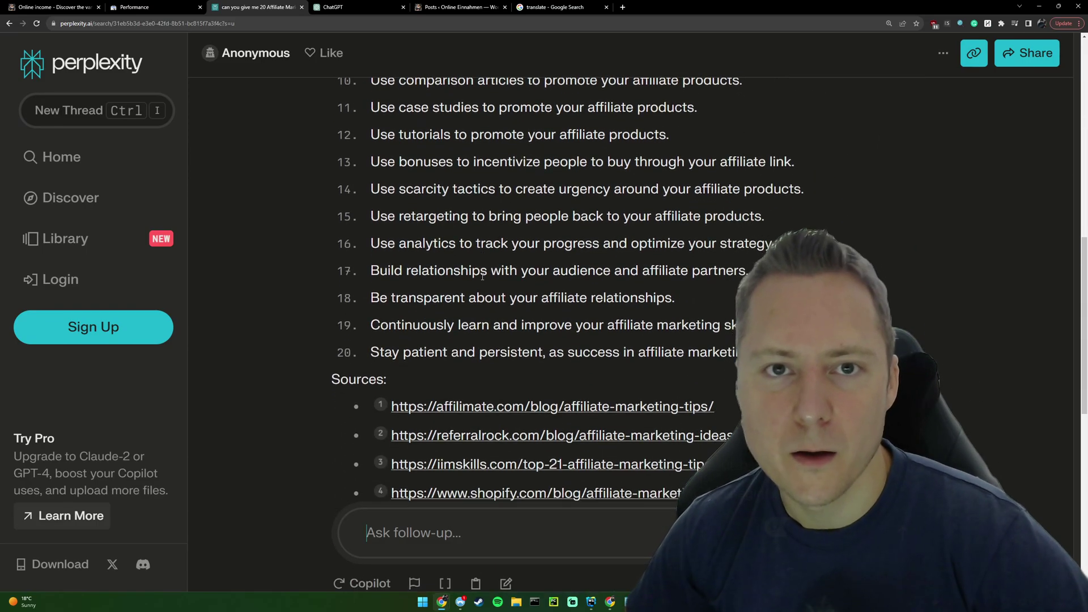
pyautogui.scroll(-5, 483, 276)
pyautogui.scroll(5, 486, 282)
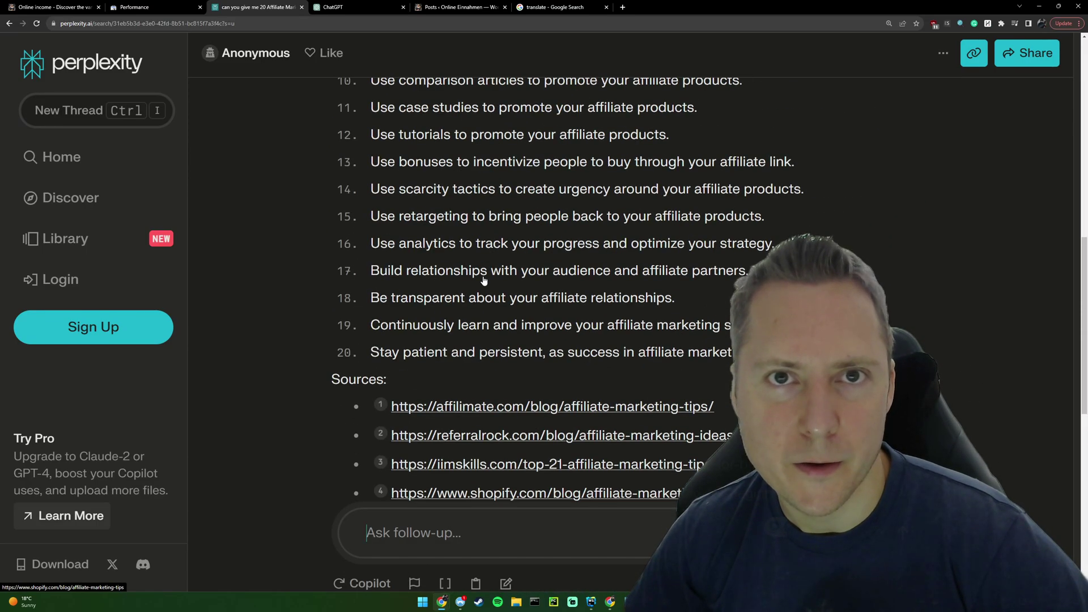
pyautogui.scroll(8, 484, 280)
# Step: Create a new WordPress post and paste 'Affiliate Marketing Tips for Beginners' as its title
pyautogui.click(468, 5)
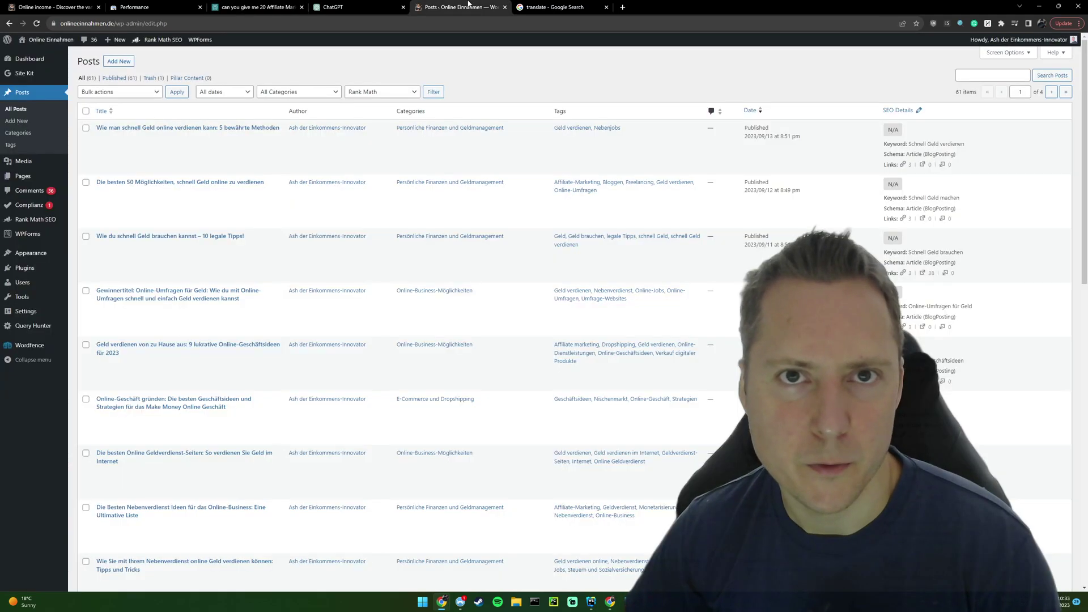
pyautogui.click(119, 61)
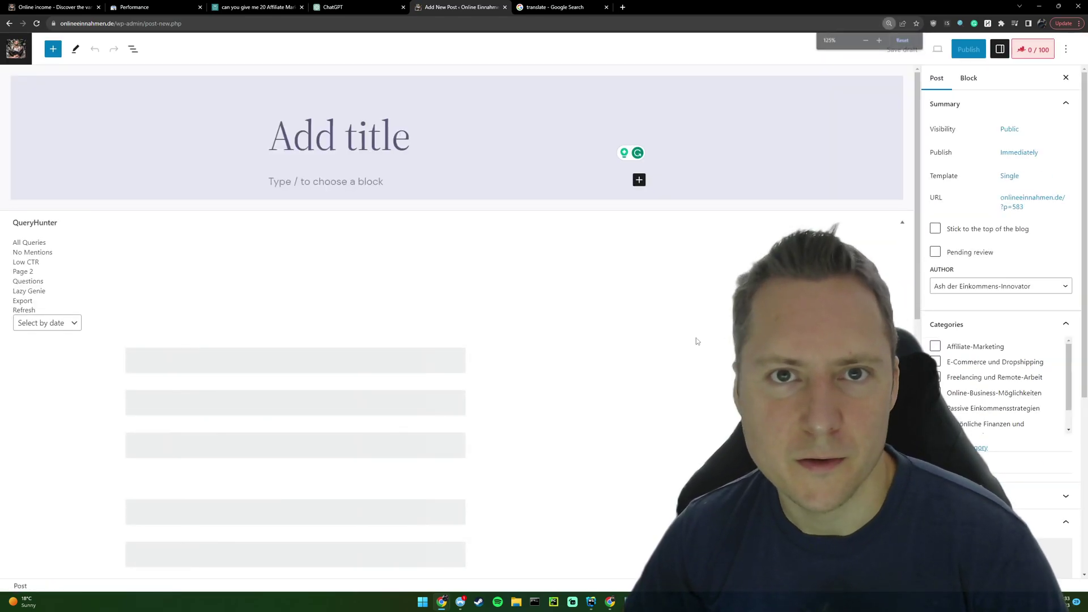
pyautogui.hotkey('ctrl', '3')
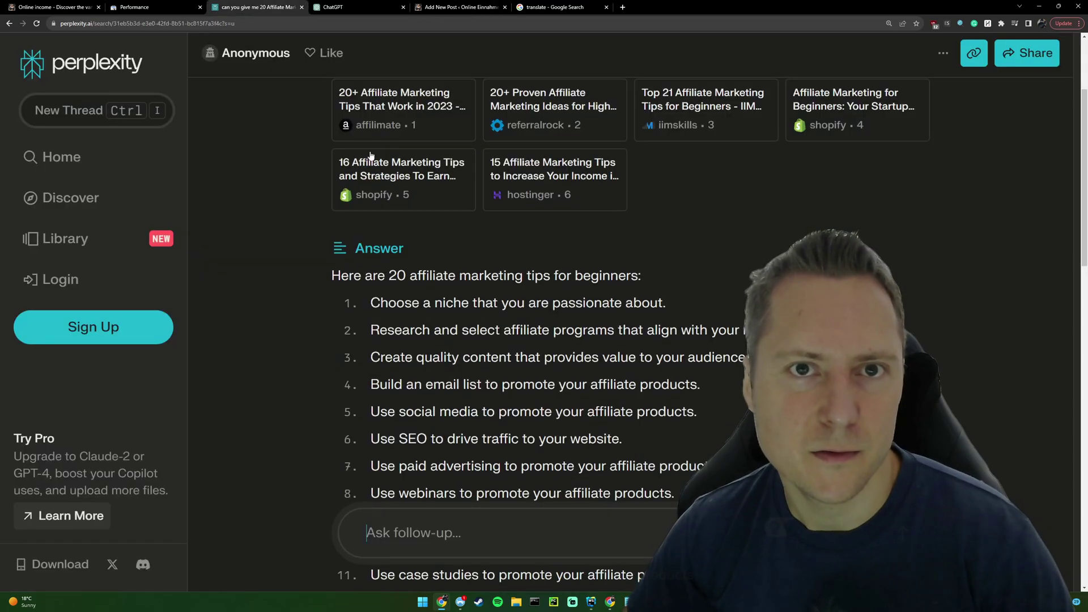
pyautogui.scroll(2, 443, 268)
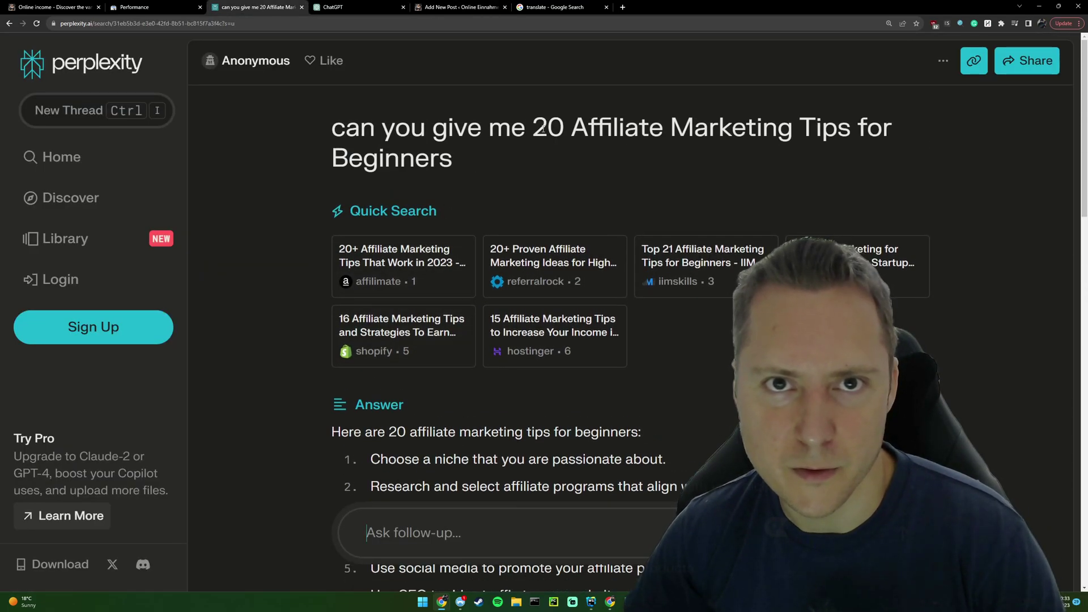
pyautogui.moveTo(571, 127); pyautogui.dragTo(603, 154)
pyautogui.hotkey('ctrl', 'c')
pyautogui.hotkey('ctrl', '4')
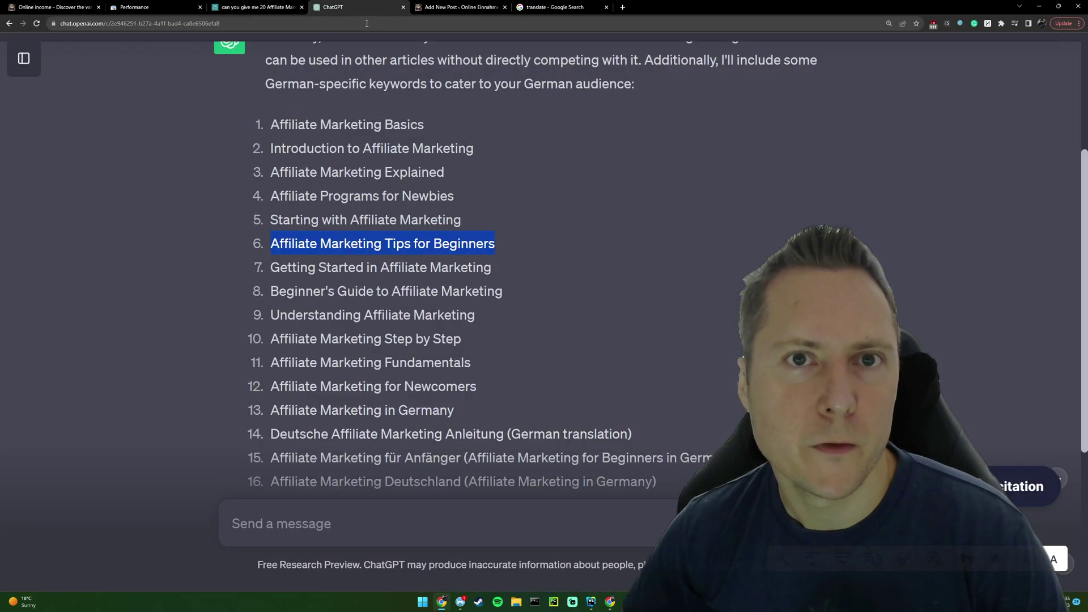
pyautogui.hotkey('ctrl', '5')
pyautogui.hotkey('ctrl', 'v')
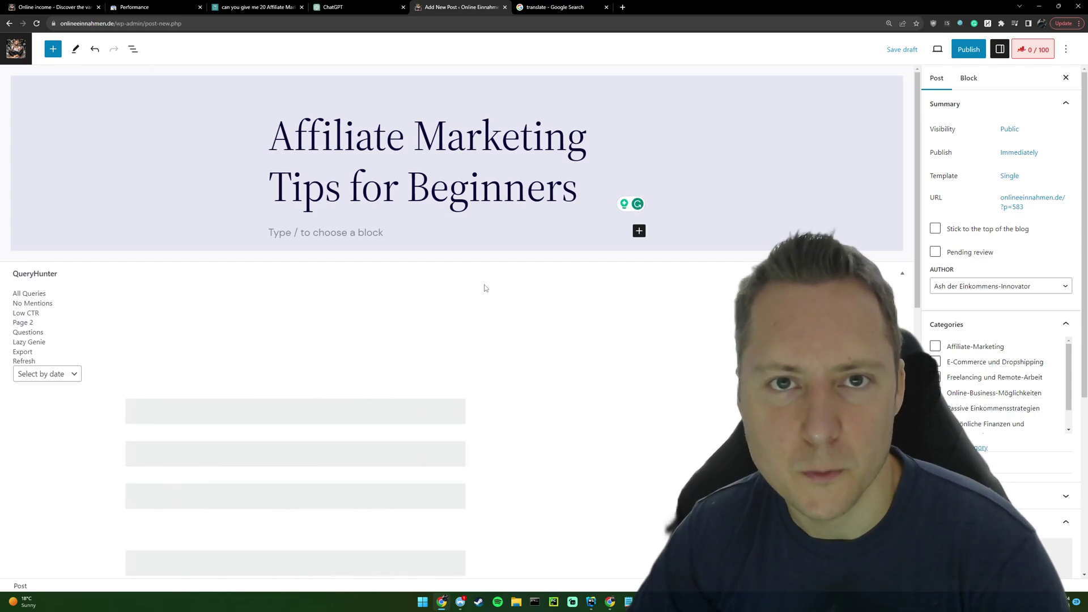
# Step: Select Perplexity's answer from 'Here are 20…' through tip 20, 'Stay patient and persistent'
pyautogui.click(339, 7)
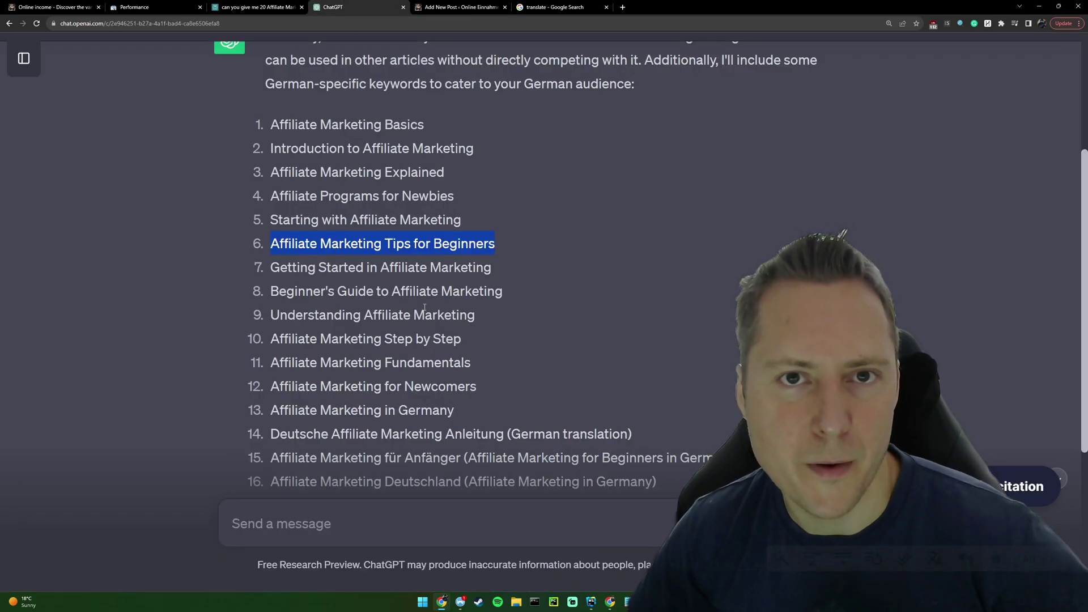
pyautogui.scroll(1, 325, 158)
pyautogui.scroll(1, 395, 165)
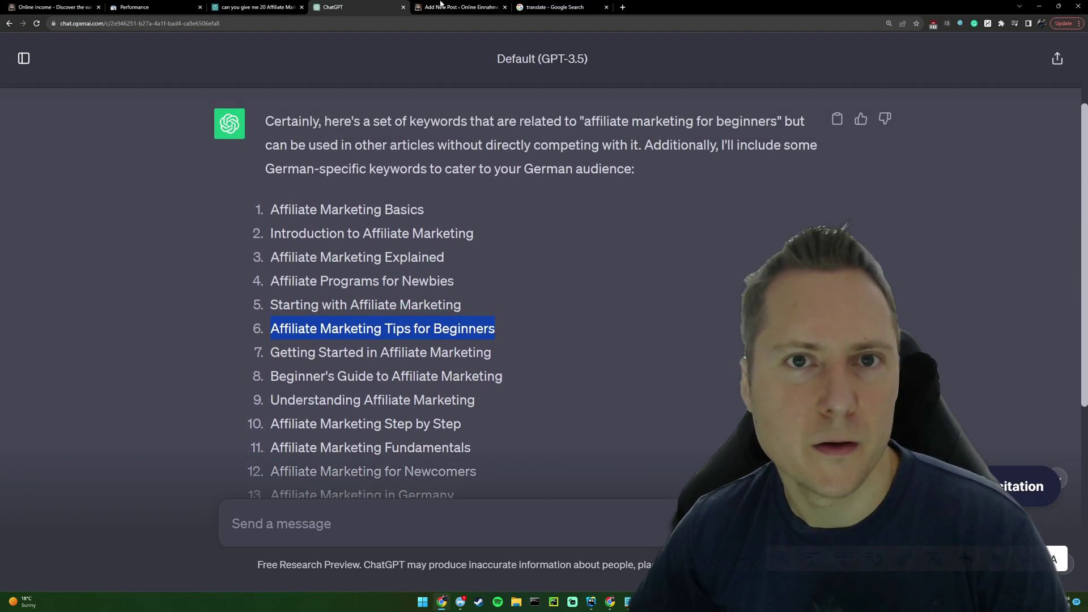
pyautogui.click(242, 7)
pyautogui.scroll(-3, 427, 406)
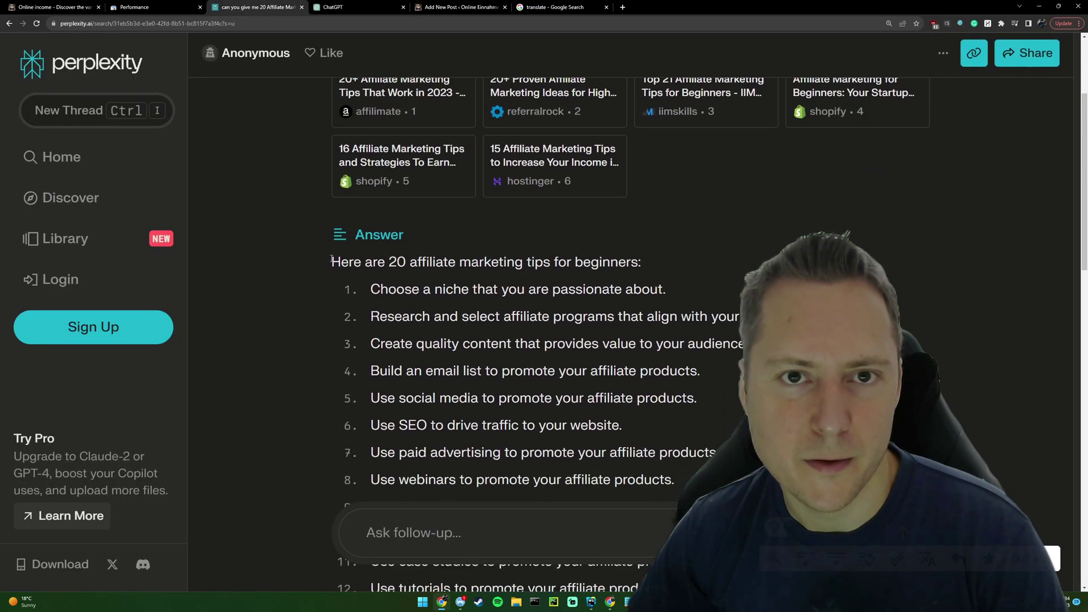
pyautogui.moveTo(335, 262); pyautogui.dragTo(737, 471)
pyautogui.scroll(-5, 518, 376)
pyautogui.scroll(-2, 575, 407)
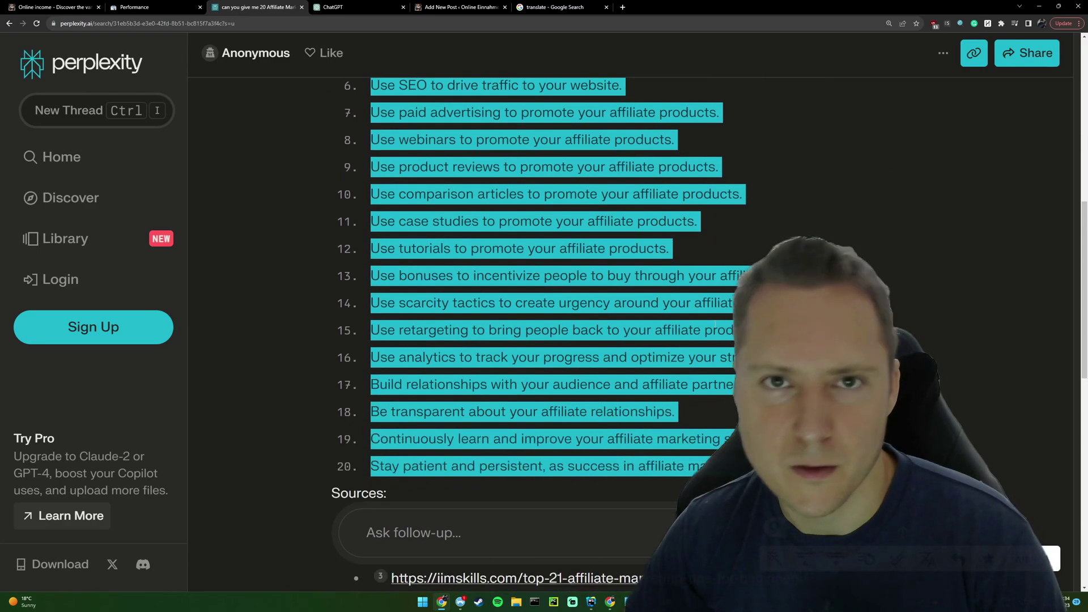
# Step: Paste the intro and 20 numbered tips into the post body and add an empty paragraph after tip 20
pyautogui.click(459, 7)
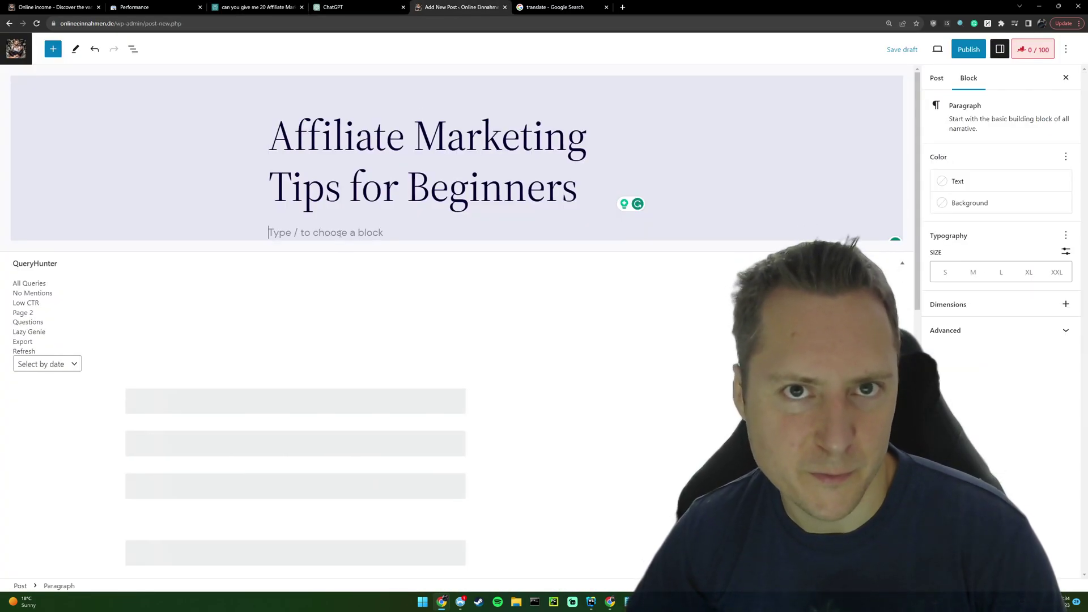
pyautogui.hotkey('ctrl', 'v')
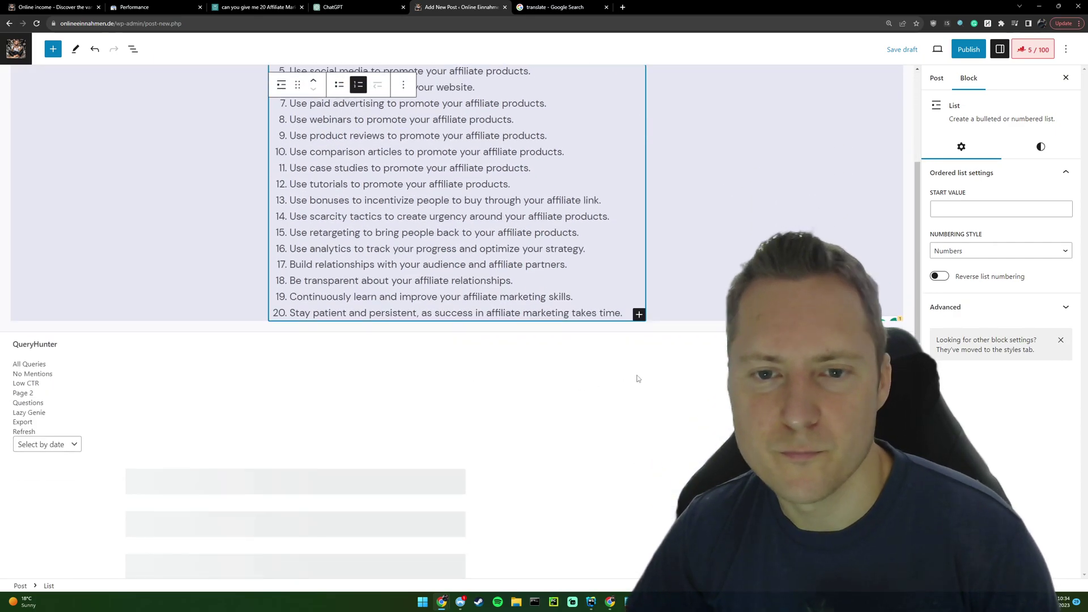
pyautogui.click(297, 315)
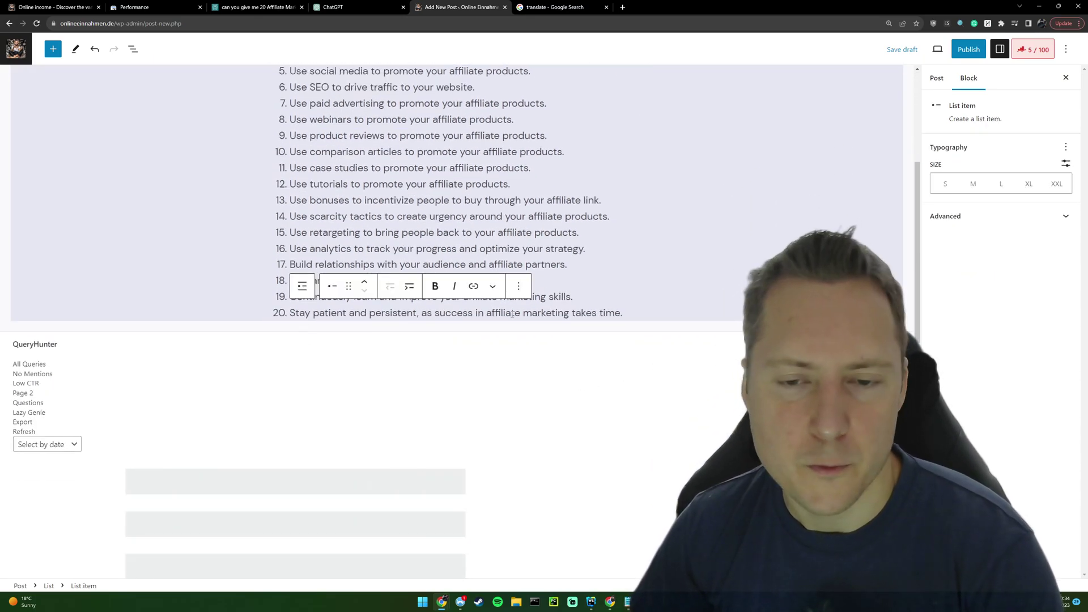
pyautogui.press('Return')
pyautogui.press('Return')
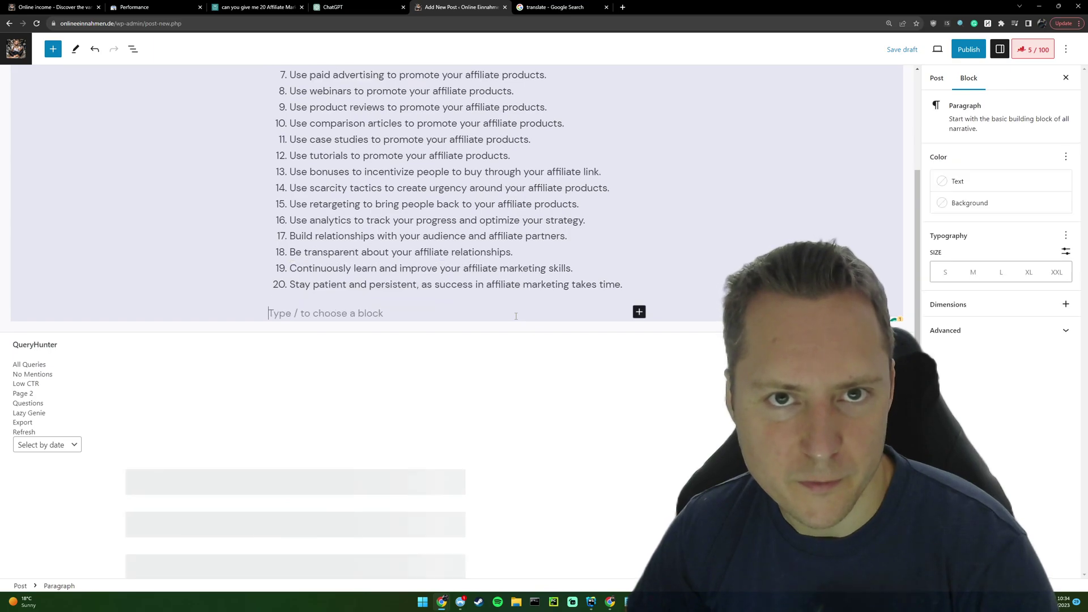
pyautogui.scroll(5, 516, 334)
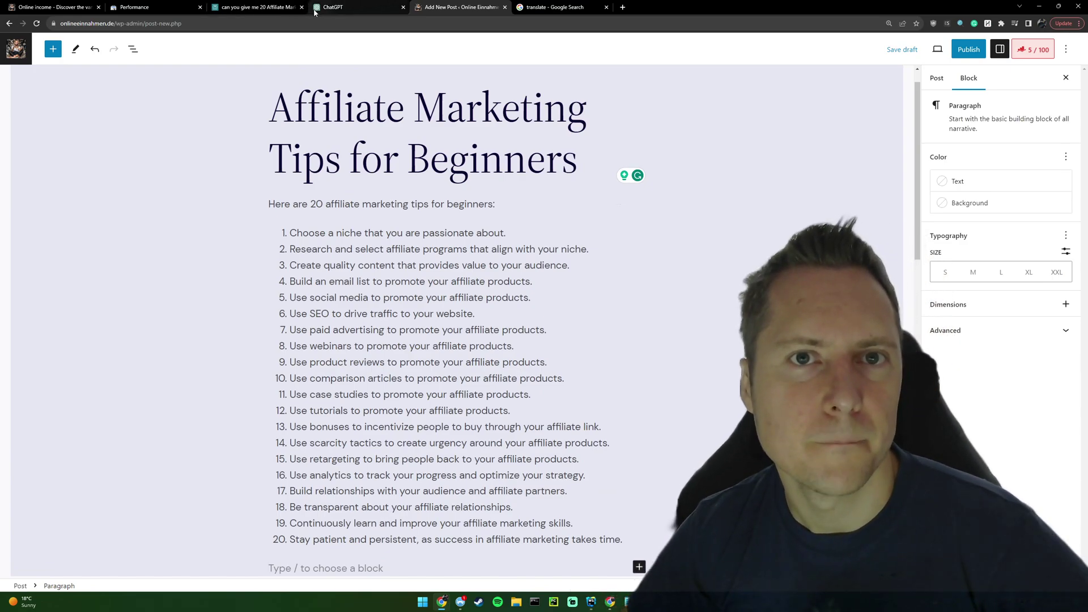
# Step: Ask Perplexity's related question about choosing affiliate programs
pyautogui.click(258, 7)
pyautogui.click(898, 310)
pyautogui.scroll(-1, 899, 310)
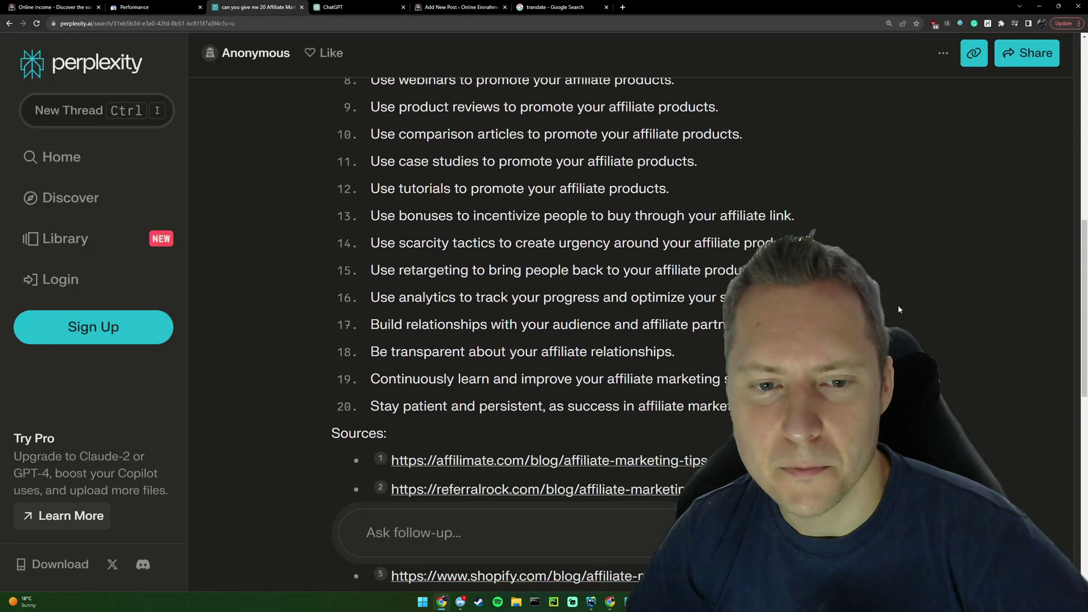
pyautogui.scroll(-10, 899, 310)
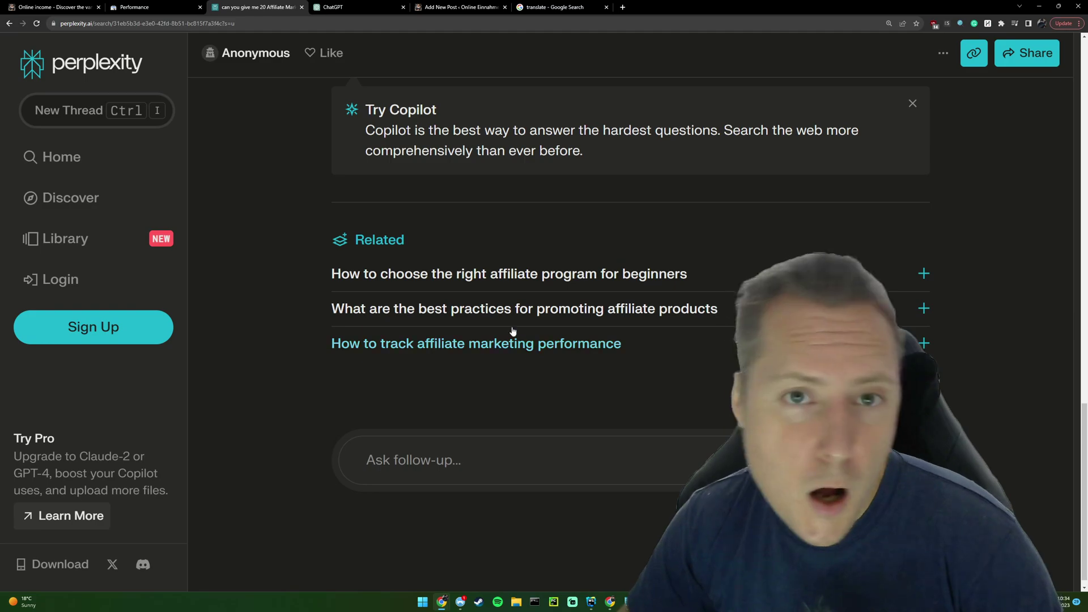
pyautogui.click(493, 275)
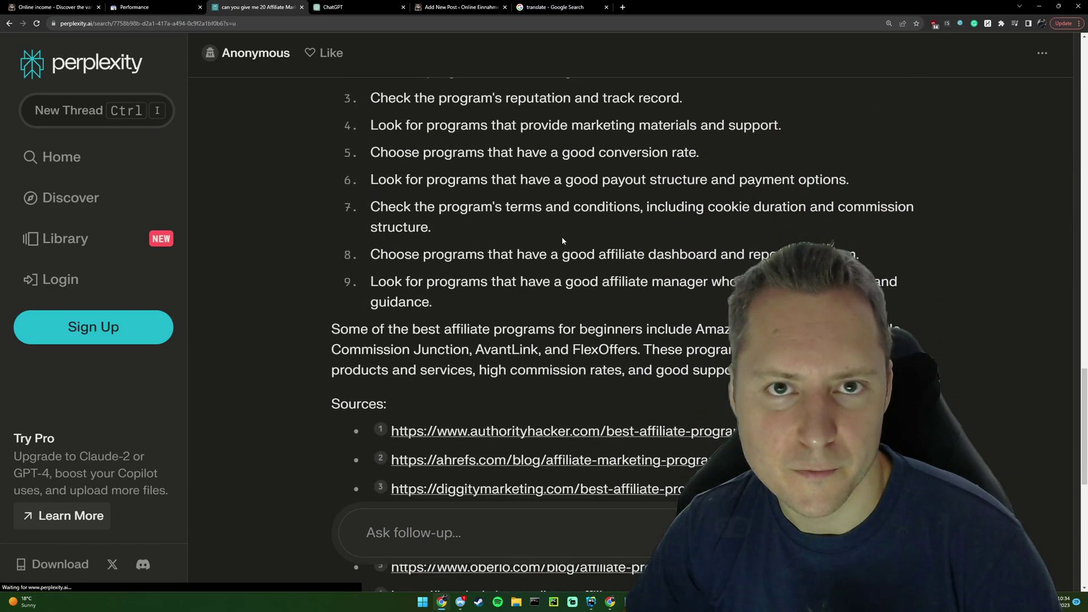
pyautogui.scroll(-4, 528, 305)
pyautogui.scroll(9, 528, 305)
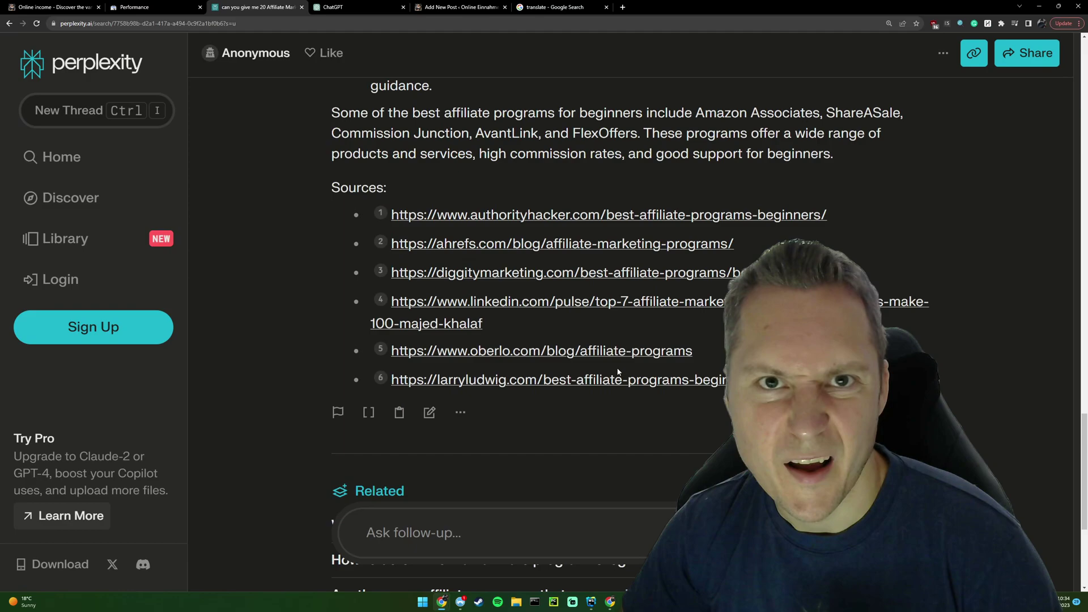
pyautogui.scroll(-10, 615, 348)
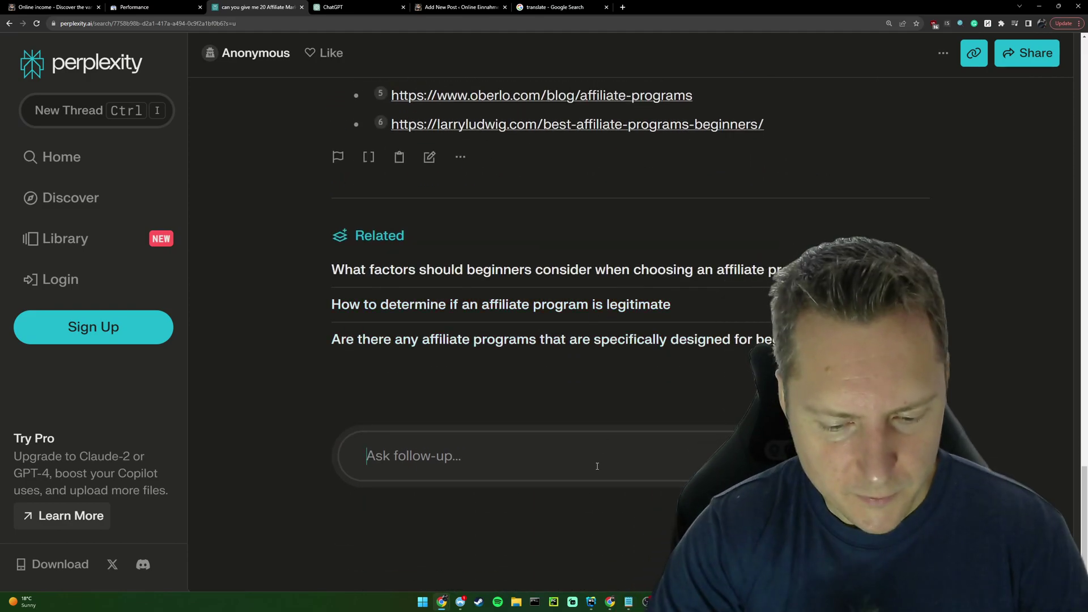
# Step: Send the follow-up 'can you tell me more but without using lists' for a prose answer
pyautogui.write('can you tell me more but without using lists')
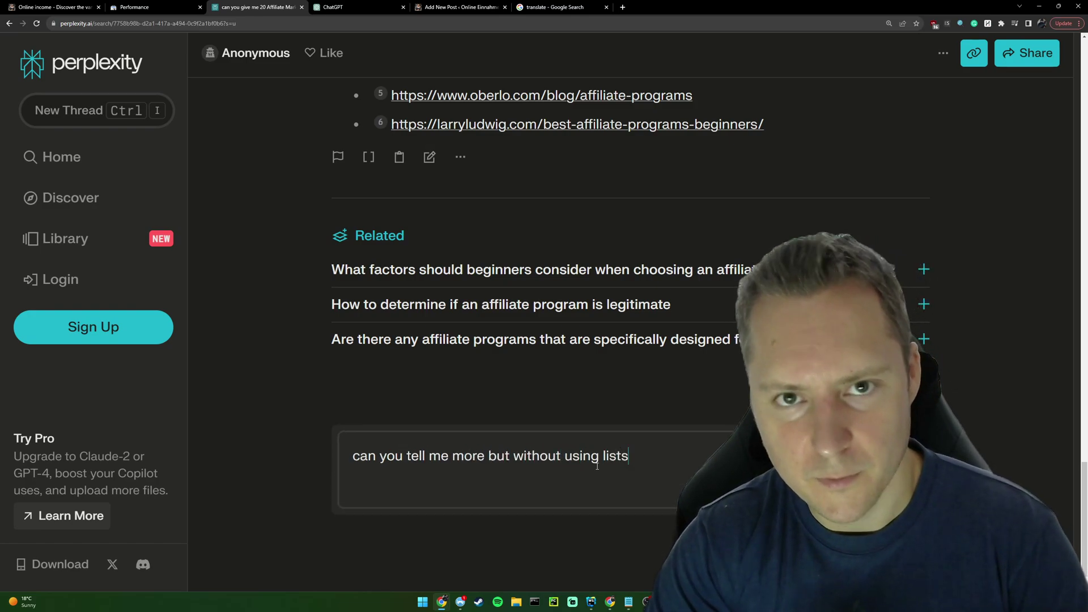
pyautogui.press('Return')
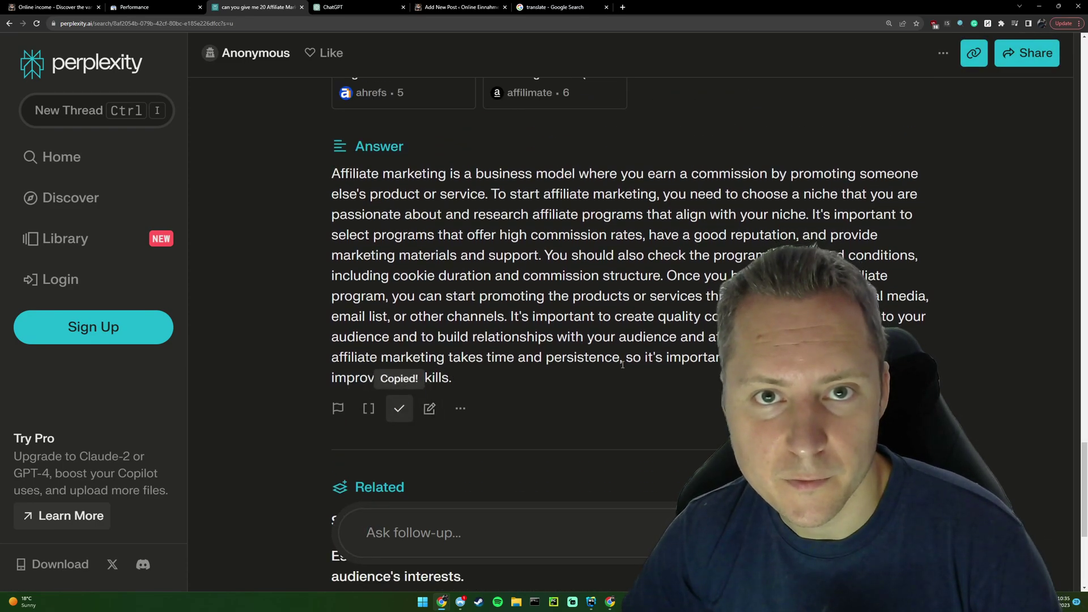
pyautogui.scroll(1, 612, 364)
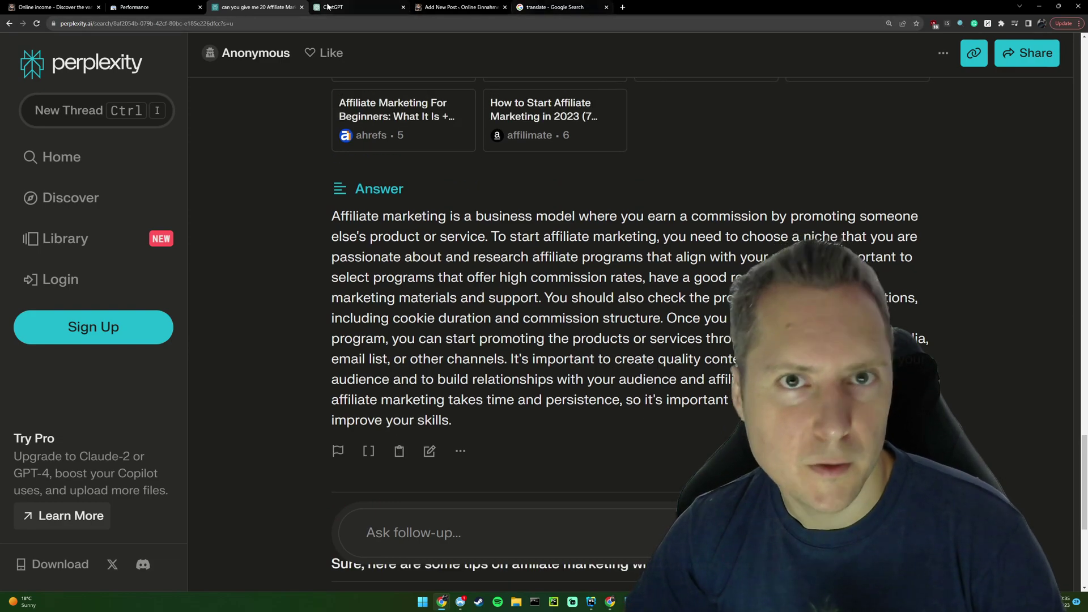
# Step: Paste Perplexity's affiliate marketing prose answer, with citations, below the 20 tips in the post
pyautogui.click(357, 7)
pyautogui.click(459, 6)
pyautogui.scroll(-2, 343, 377)
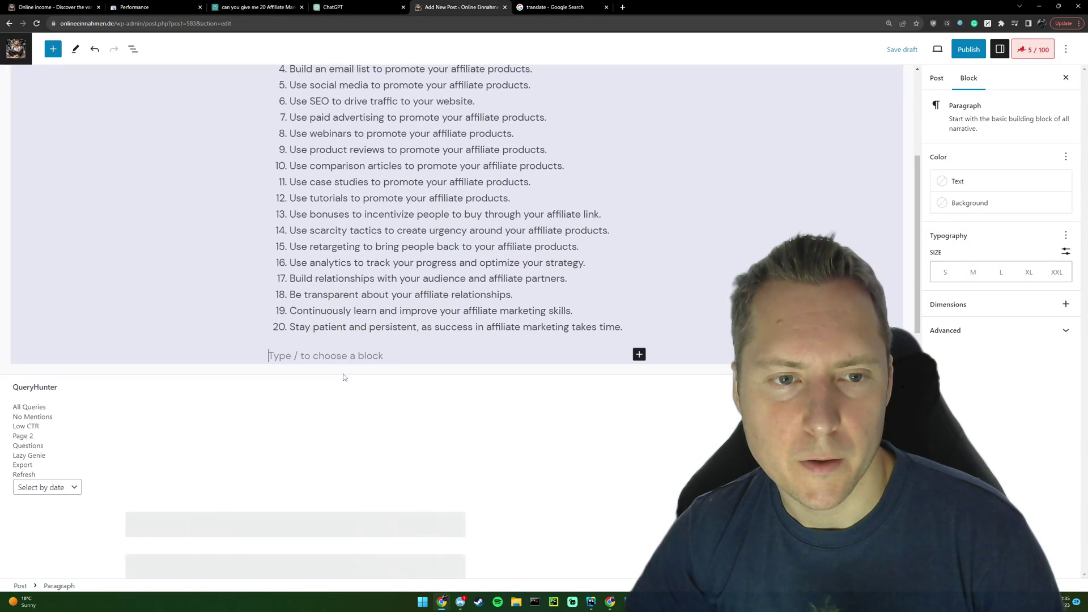
pyautogui.hotkey('ctrl', 'v')
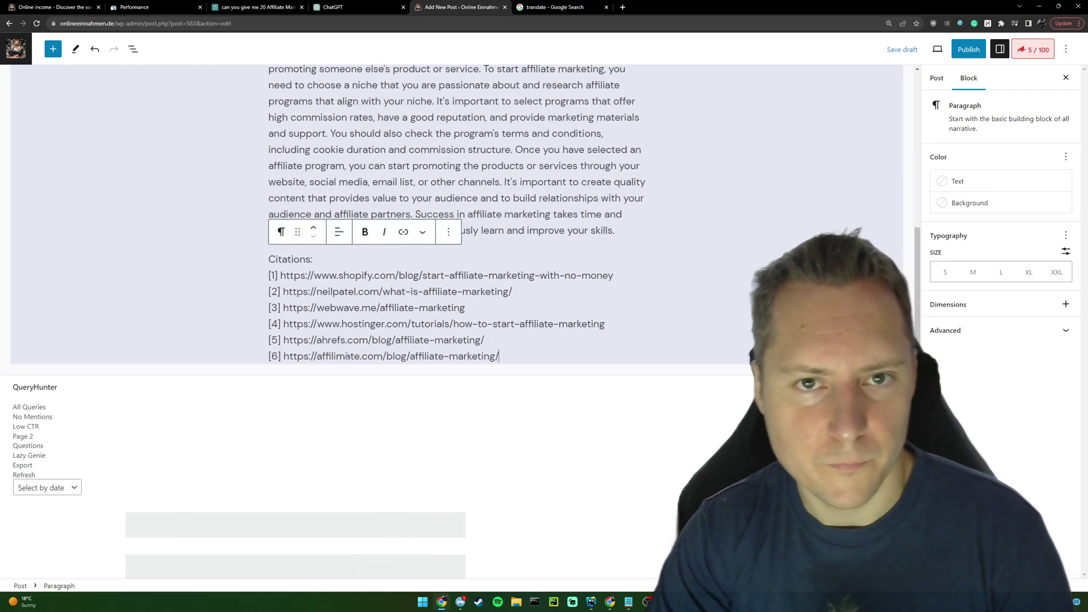
# Step: Delete the Citations list of source links from the end of the pasted answer
pyautogui.scroll(3, 347, 355)
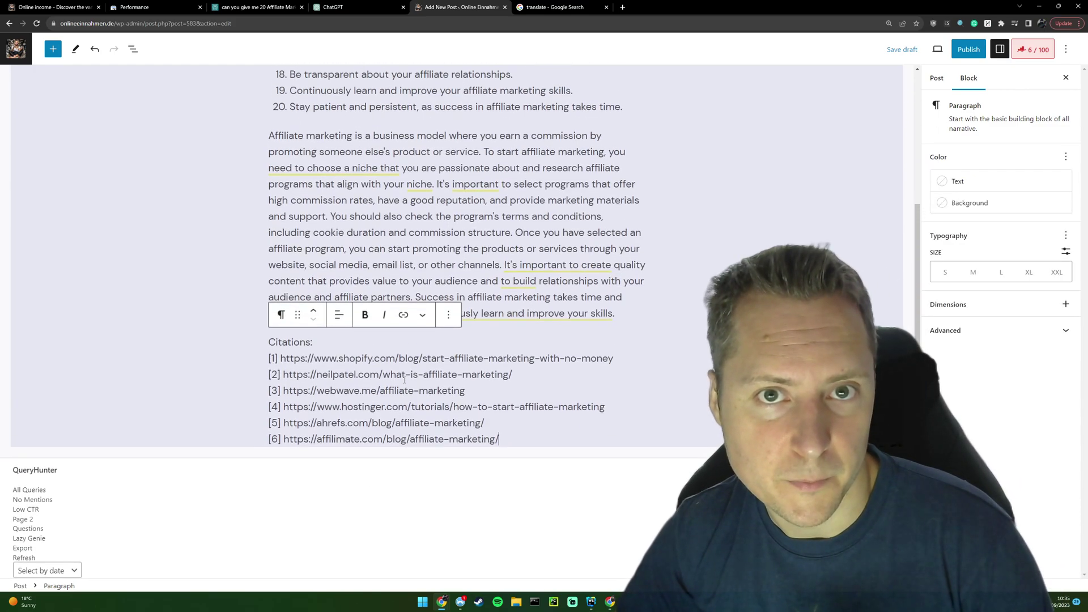
pyautogui.scroll(-1, 425, 385)
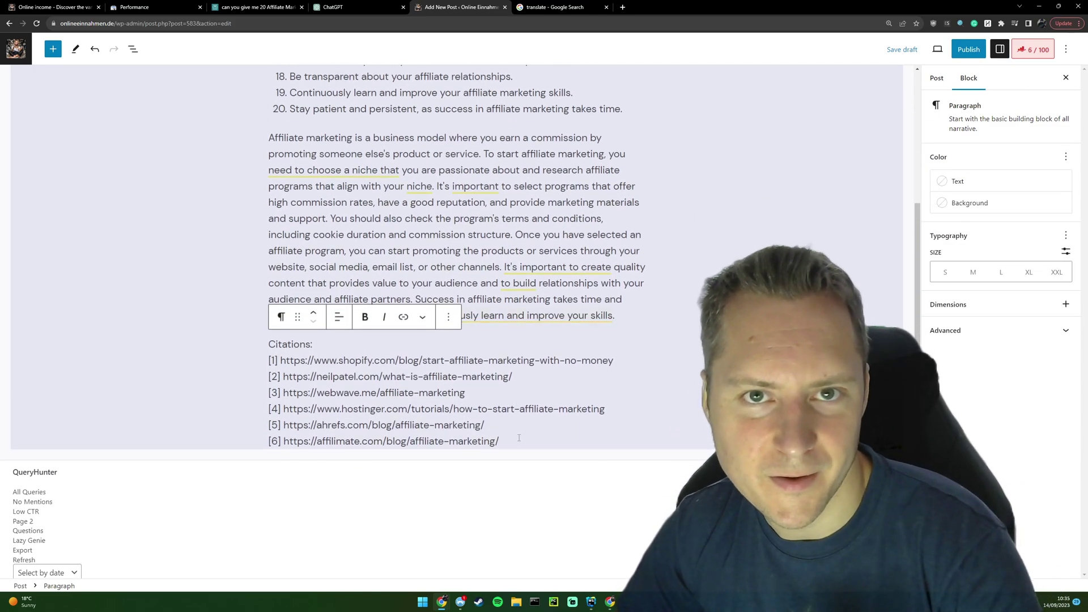
pyautogui.moveTo(499, 442); pyautogui.dragTo(269, 344)
pyautogui.press('BackSpace')
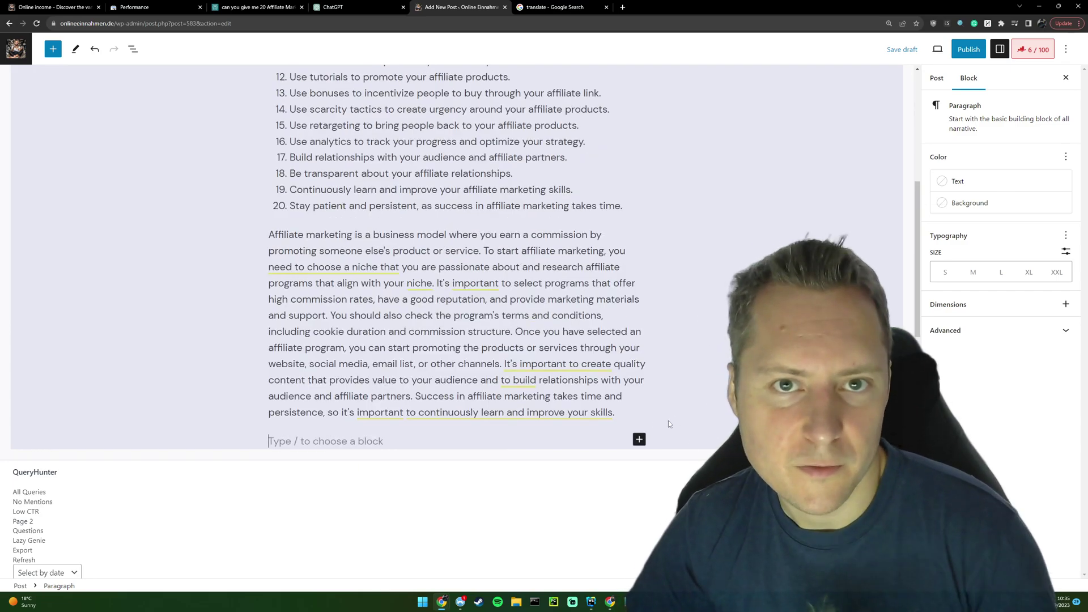
# Step: Ask Perplexity's related question 'Research and identify products…' and review the six-source answer
pyautogui.click(272, 7)
pyautogui.scroll(-5, 661, 390)
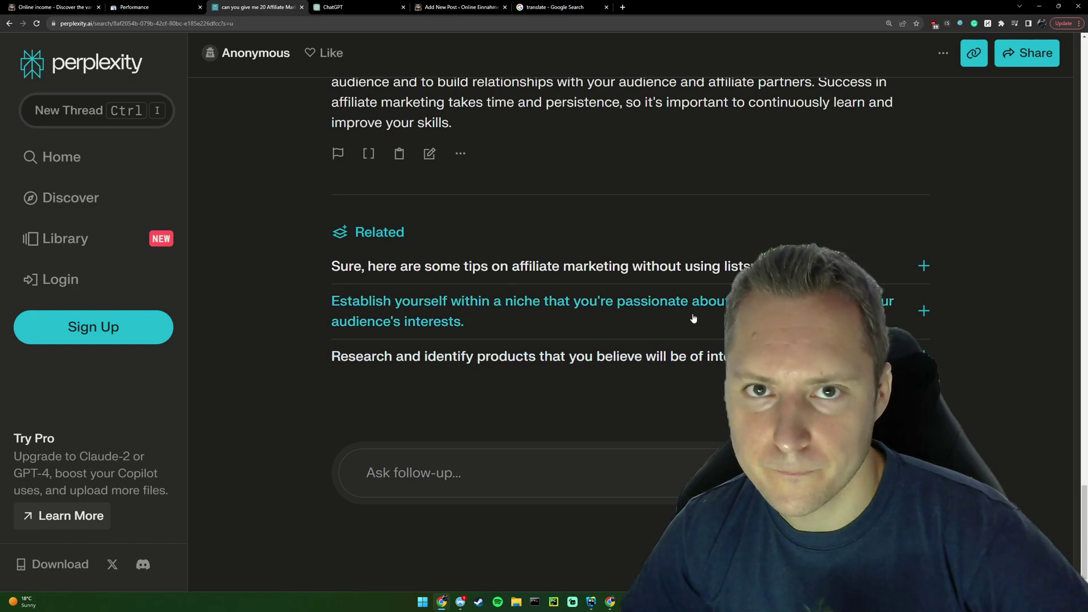
pyautogui.click(636, 357)
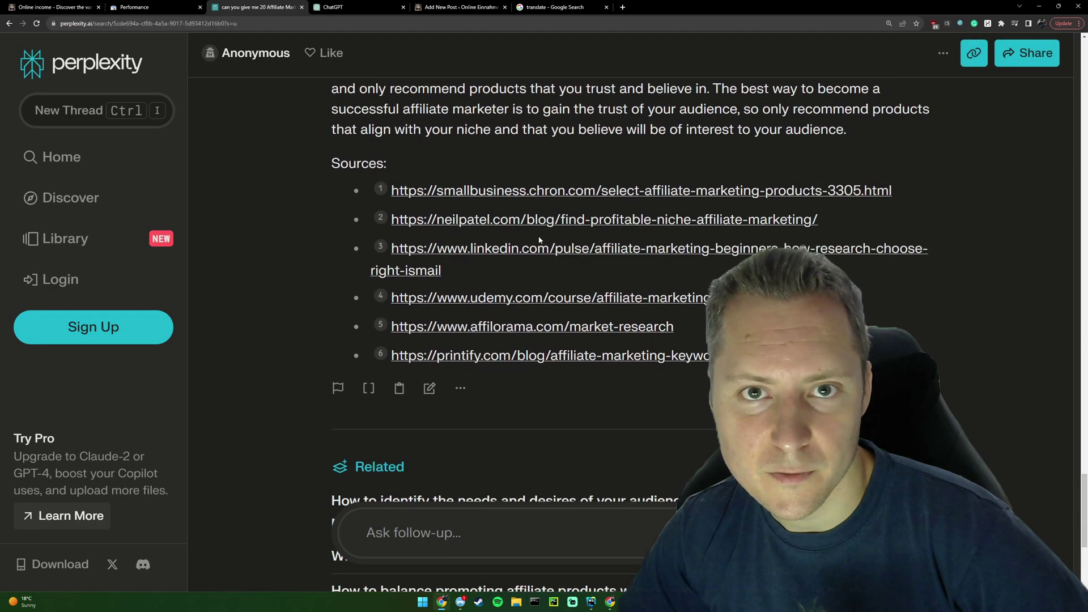
pyautogui.scroll(6, 629, 311)
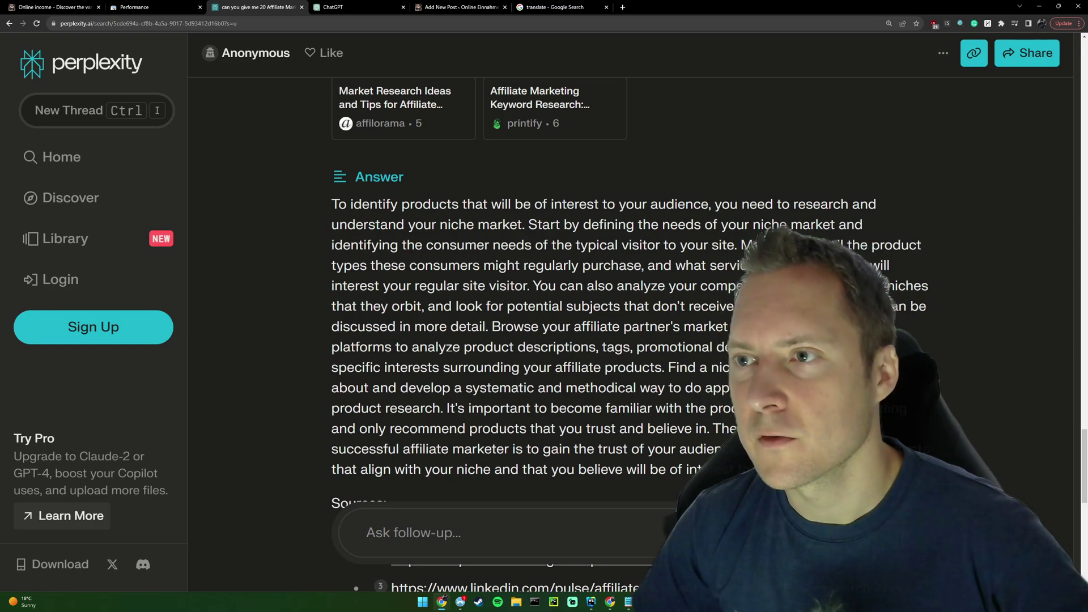
pyautogui.scroll(-7, 413, 332)
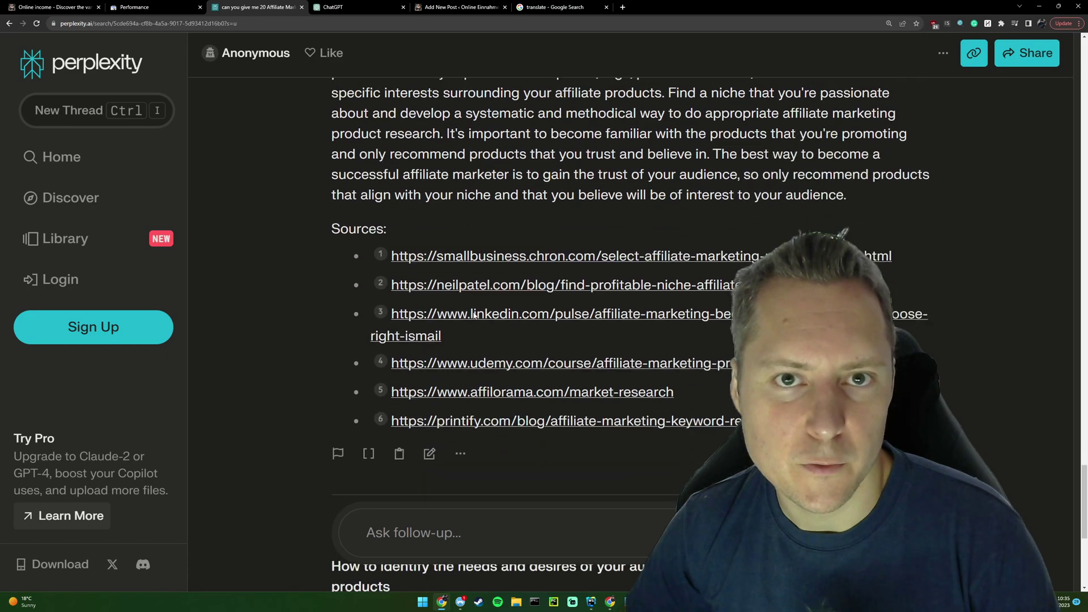
# Step: Paste the Perplexity answer into ChatGPT with blank lines above it for a revise prompt
pyautogui.click(346, 7)
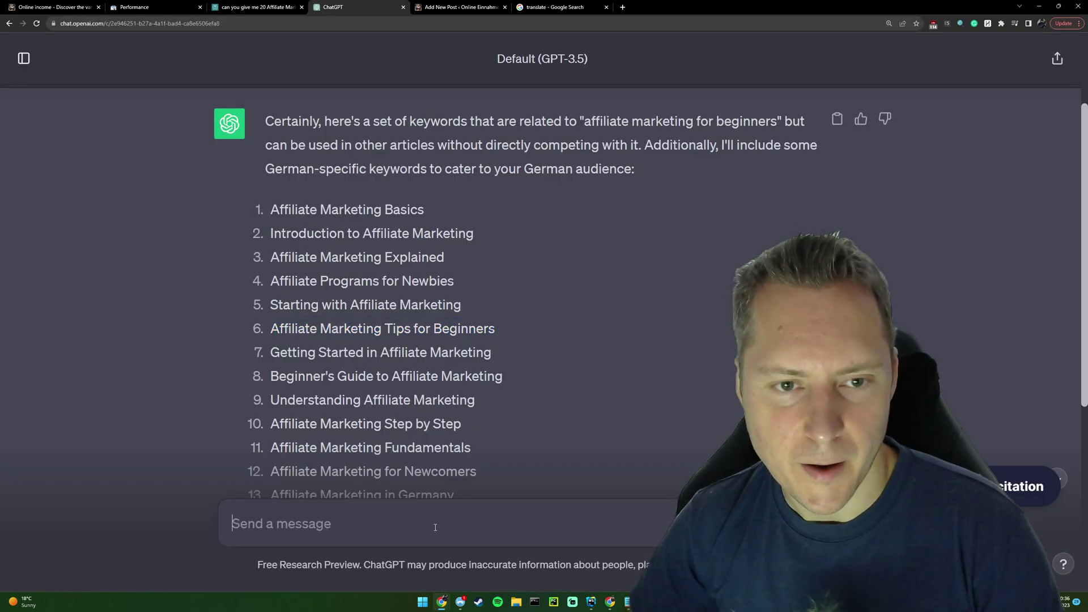
pyautogui.hotkey('ctrl', 'v')
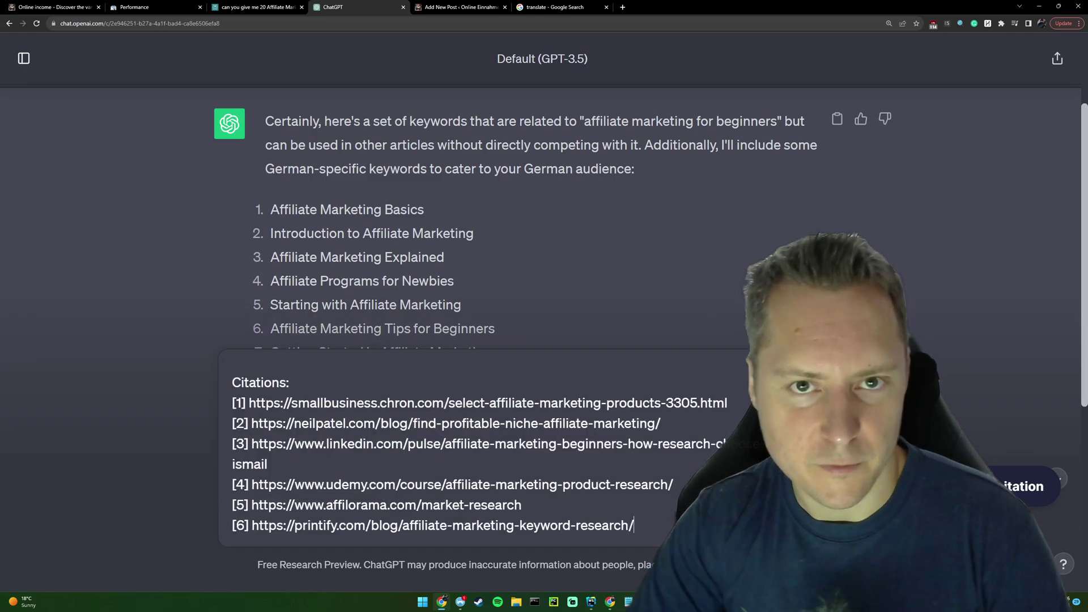
pyautogui.hotkey('ctrl', 'Home')
pyautogui.hotkey('shift', 'Return')
pyautogui.hotkey('shift', 'Return')
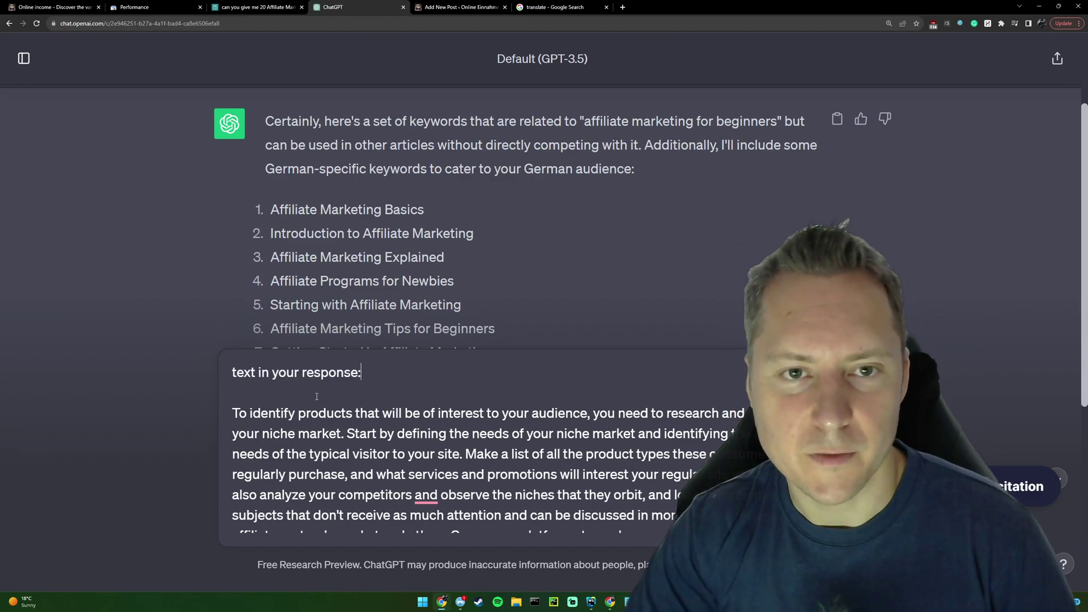
# Step: Review ChatGPT's revised answer with linked sources and select its two paragraphs
pyautogui.scroll(2, 317, 396)
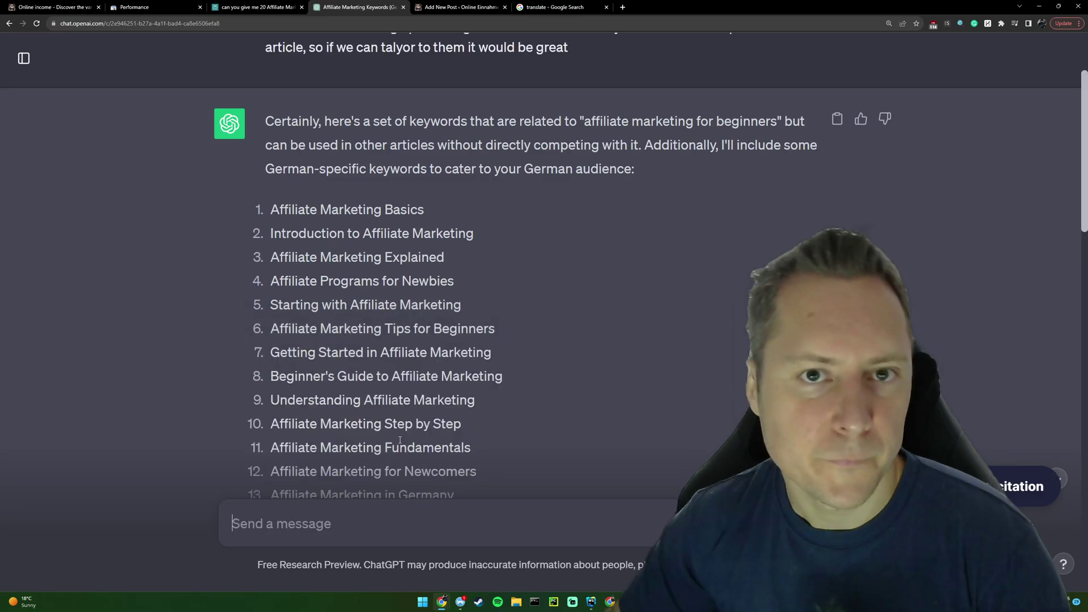
pyautogui.scroll(-14, 340, 303)
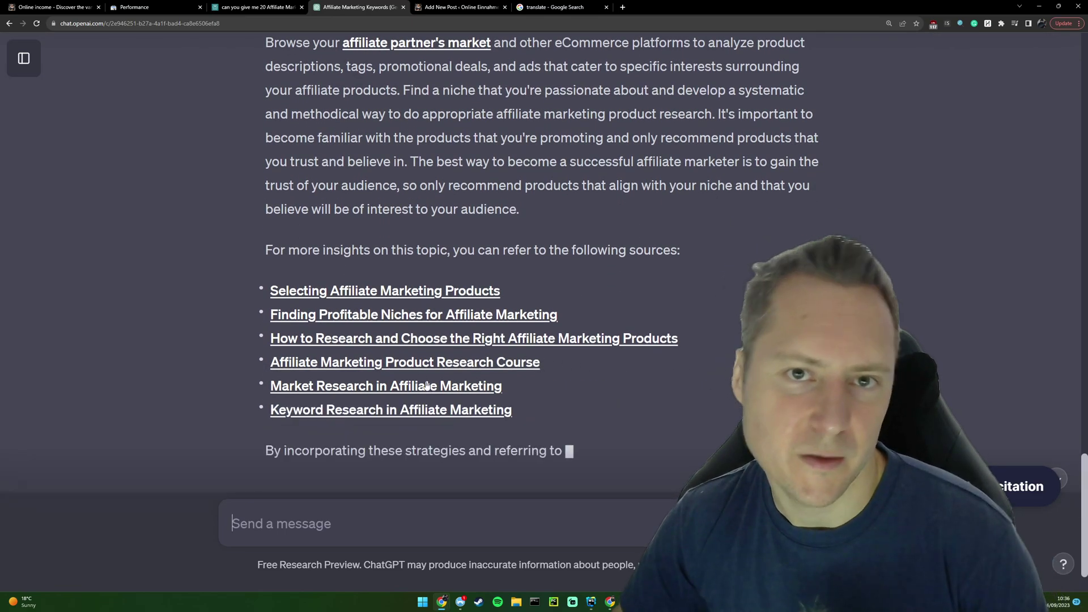
pyautogui.scroll(3, 555, 391)
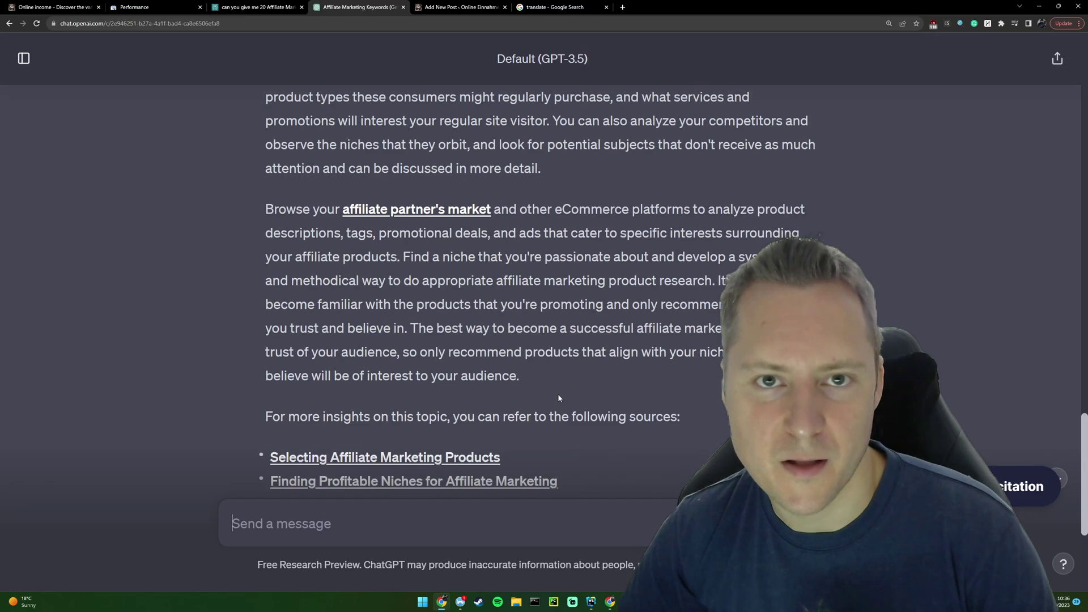
pyautogui.moveTo(554, 376); pyautogui.dragTo(268, 112)
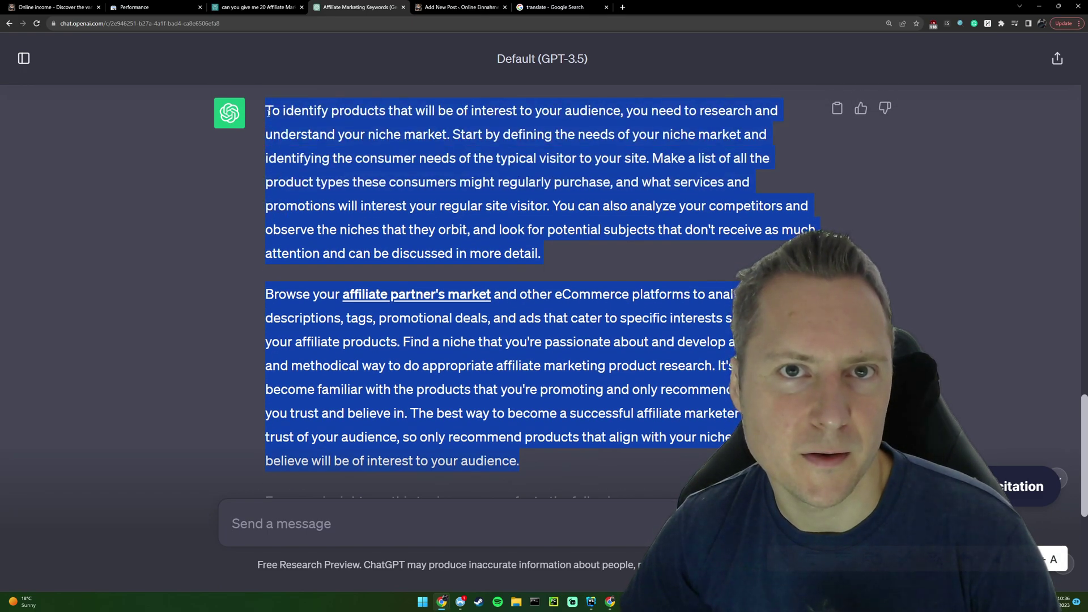
# Step: Replace the affiliate marketing paragraph in WordPress with ChatGPT's two revised paragraphs
pyautogui.click(485, 7)
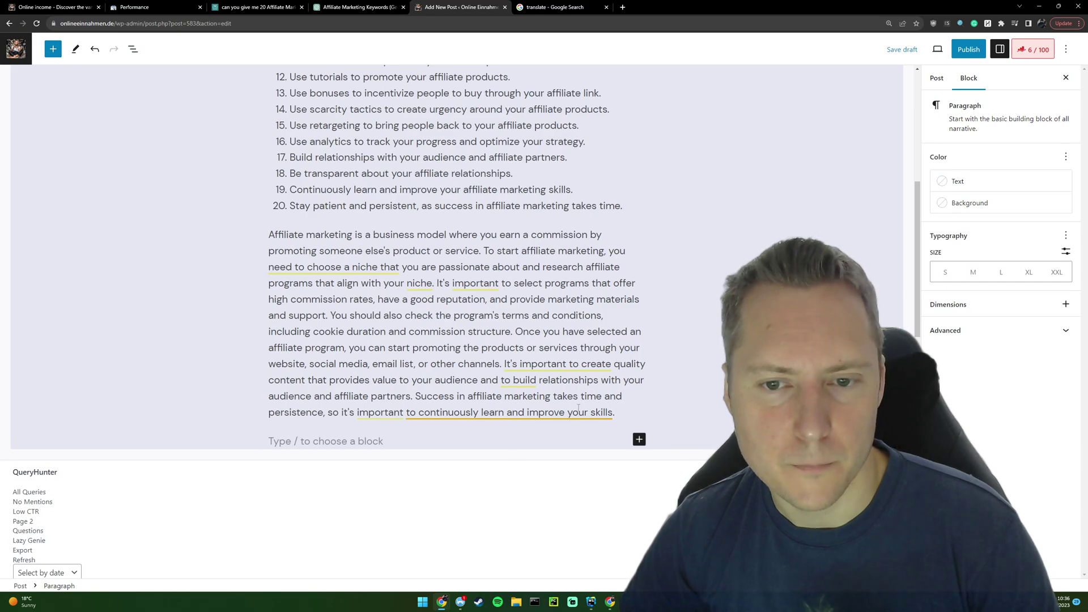
pyautogui.moveTo(620, 409); pyautogui.dragTo(269, 236)
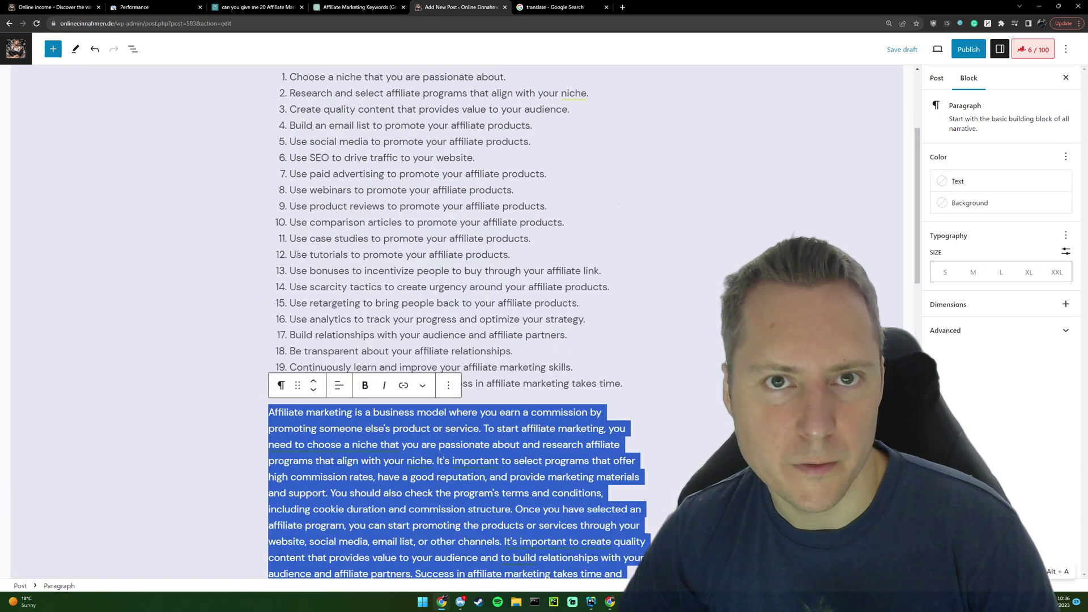
pyautogui.hotkey('ctrl', 'v')
# Step: Add a new empty block right after tip 20 of the list
pyautogui.scroll(5, 498, 328)
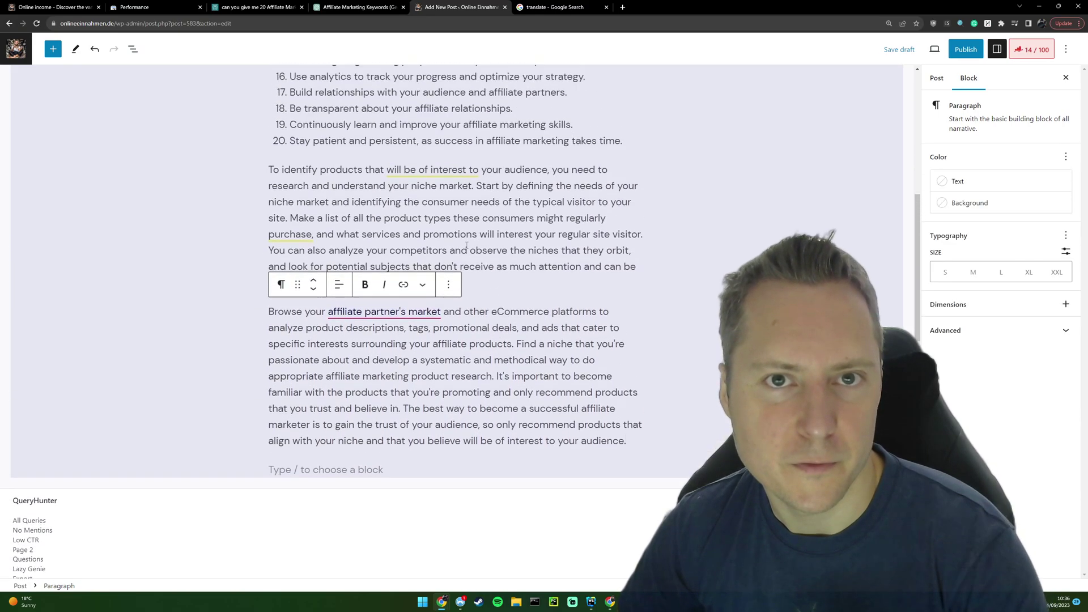
pyautogui.click(635, 205)
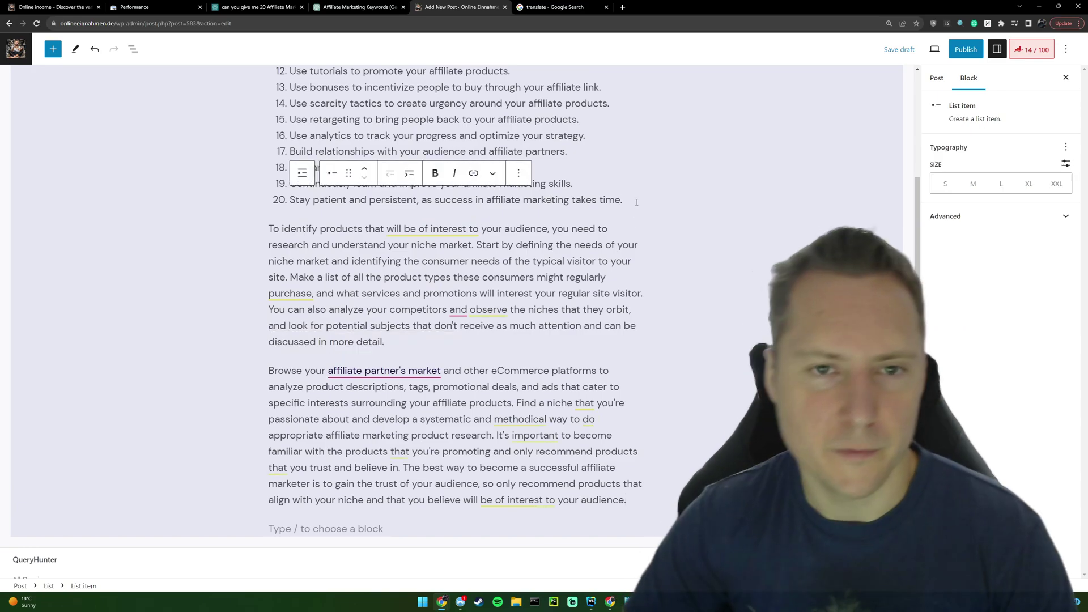
pyautogui.press('Return')
pyautogui.press('Return')
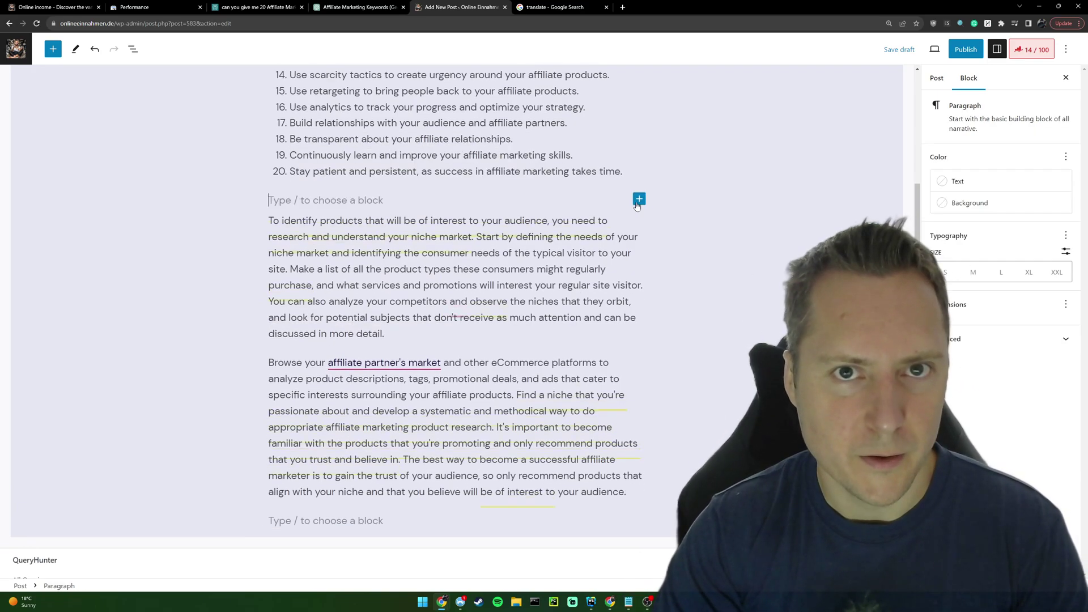
# Step: Select the heading 'Research and identify products…' on the Perplexity answer page
pyautogui.click(225, 10)
pyautogui.scroll(10, 443, 368)
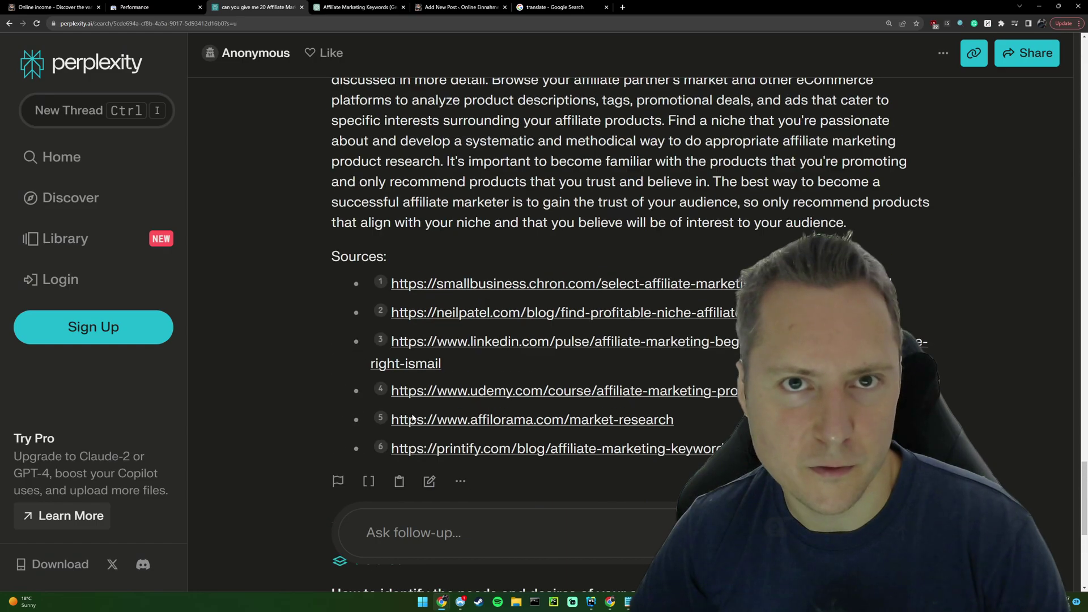
pyautogui.scroll(3, 443, 369)
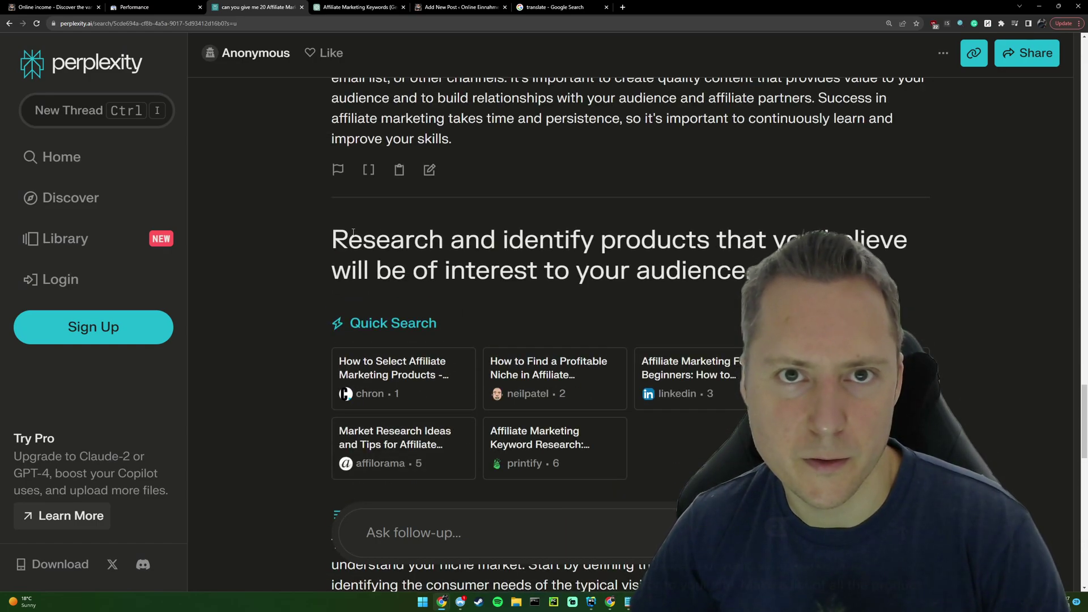
pyautogui.moveTo(745, 274); pyautogui.dragTo(346, 247)
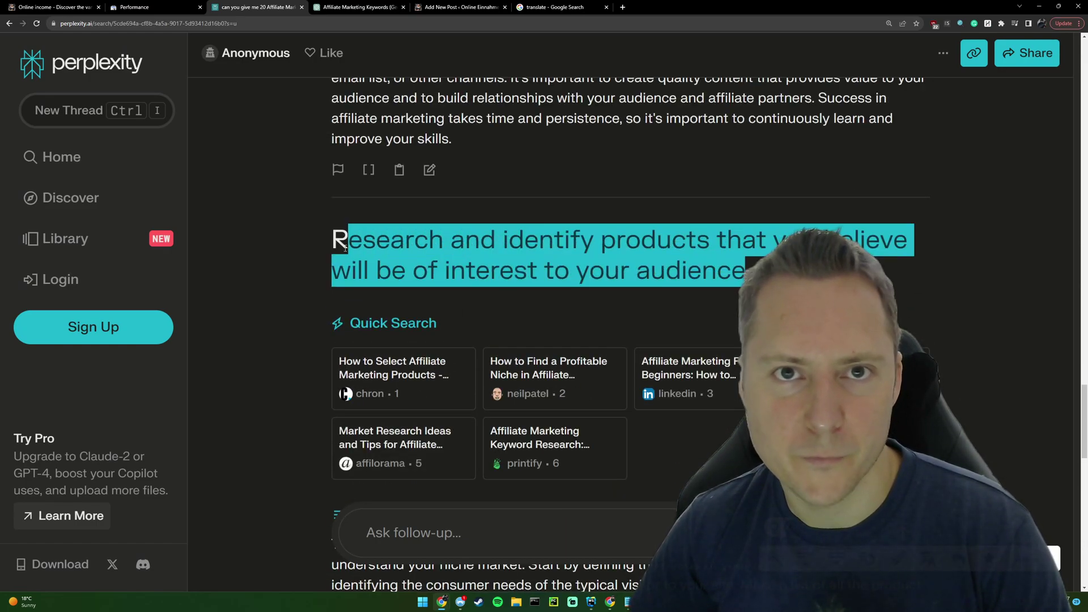
# Step: Paste the heading into the empty WordPress block and convert it to an H2 heading
pyautogui.click(459, 7)
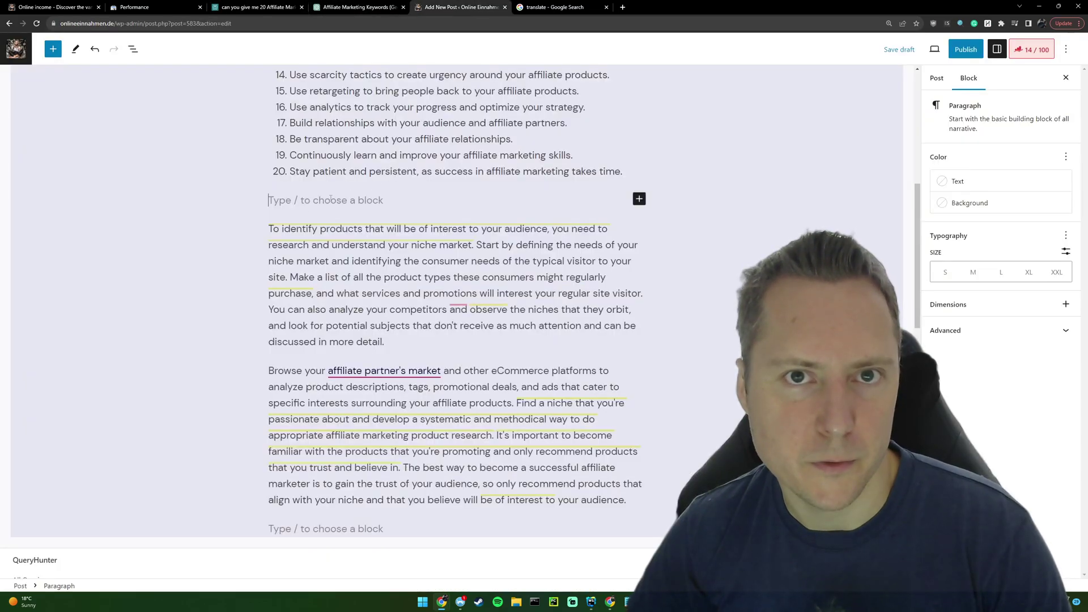
pyautogui.write('Research and identify products that you believe will be of interest to your audience')
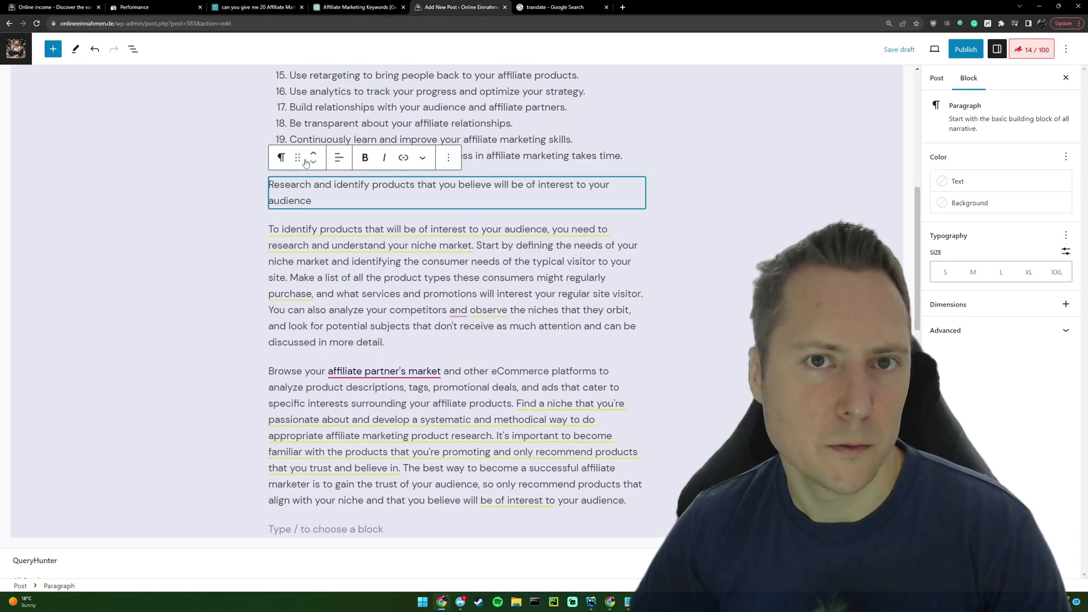
pyautogui.click(281, 158)
pyautogui.click(309, 209)
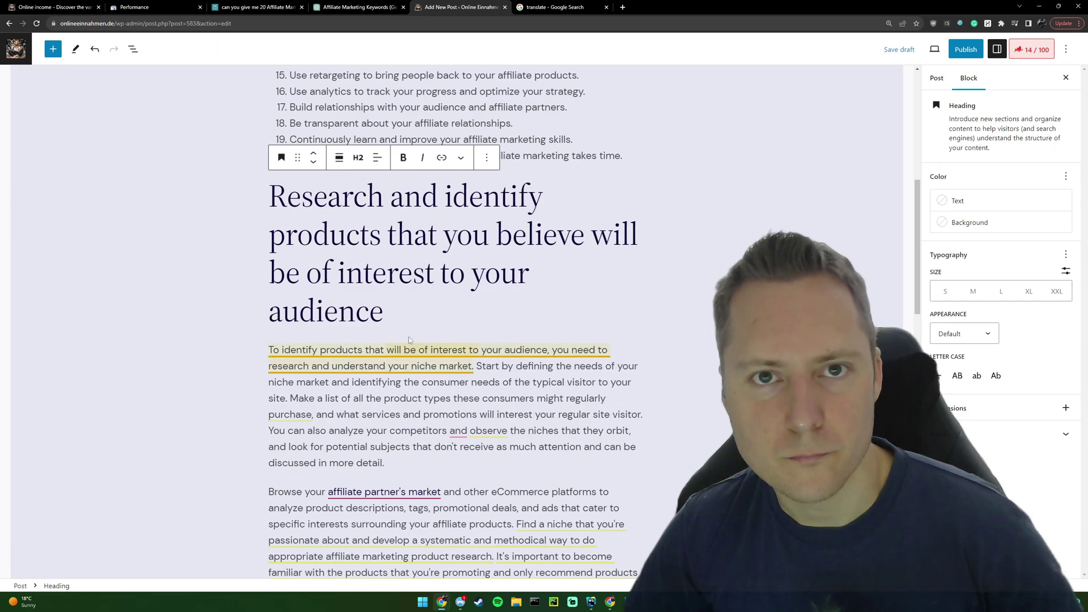
pyautogui.scroll(-2, 483, 224)
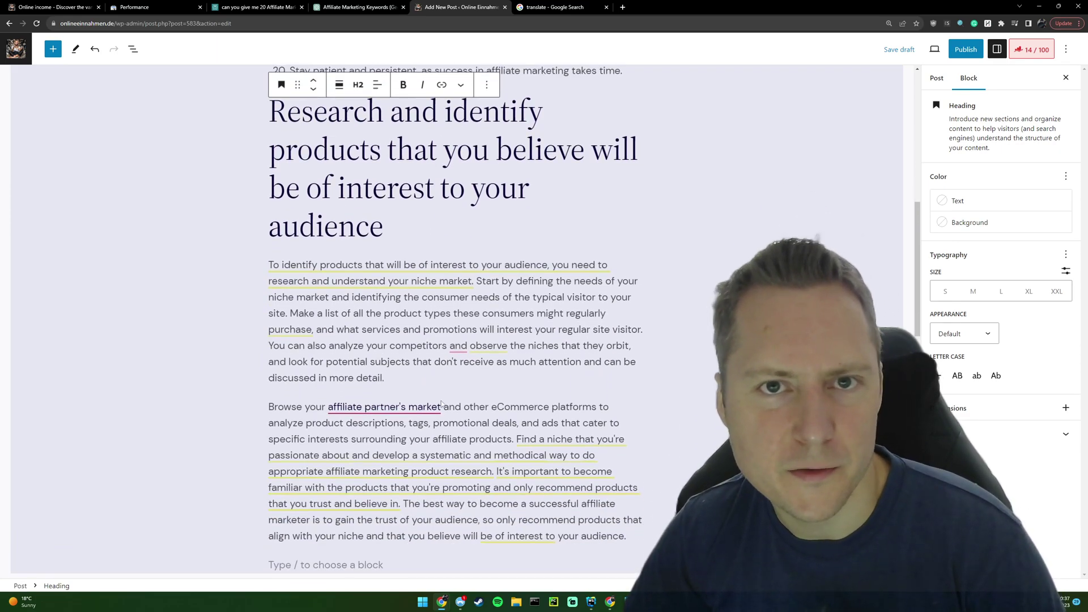
pyautogui.scroll(-5, 431, 368)
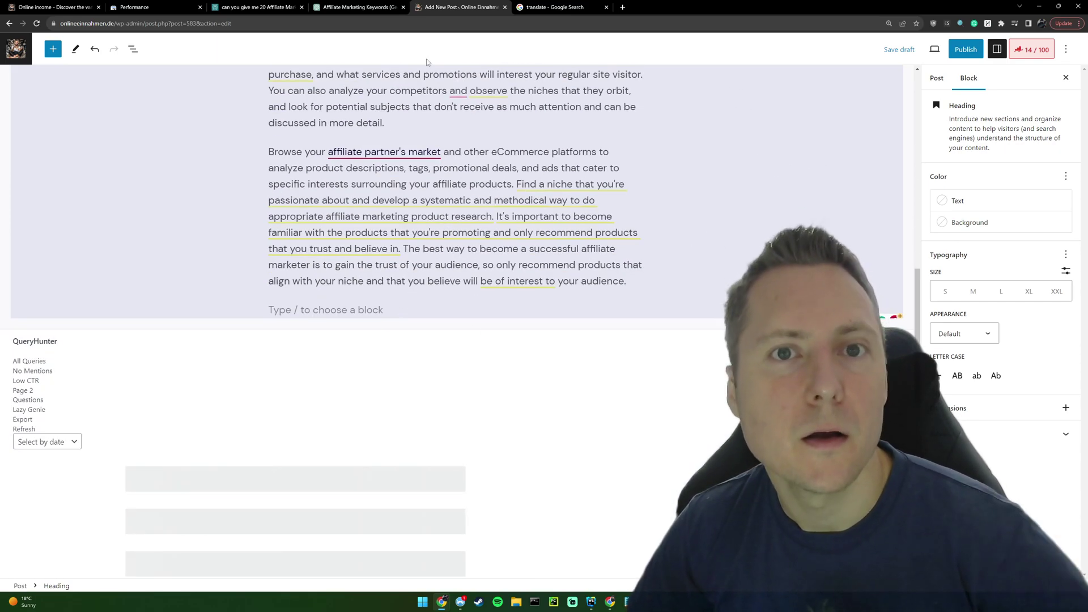
# Step: Ask Perplexity's related question on the target audience's needs and desires, then review the answer
pyautogui.click(257, 7)
pyautogui.scroll(-10, 465, 448)
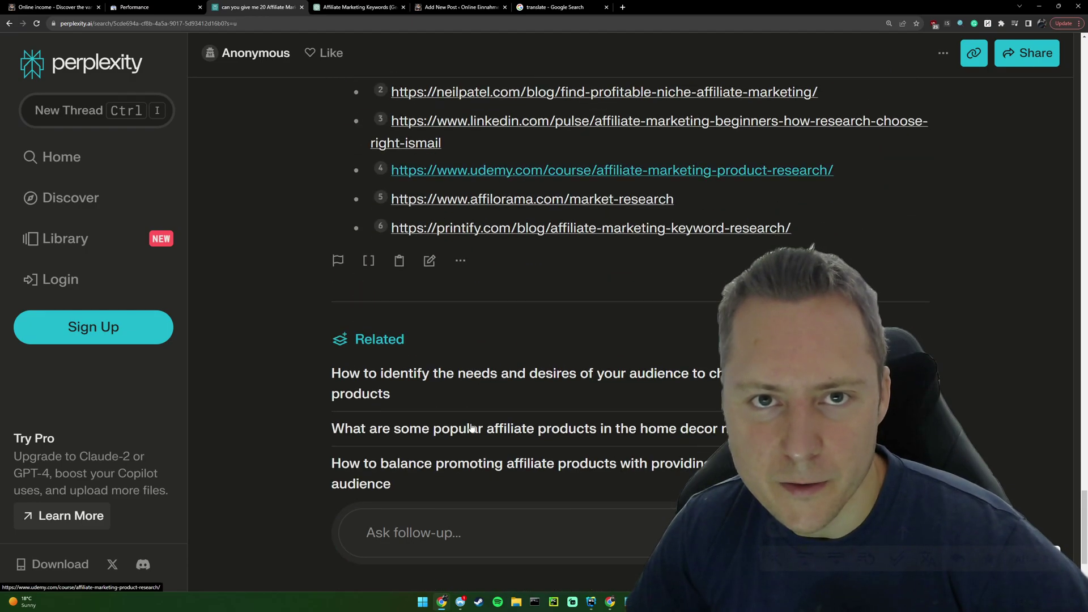
pyautogui.scroll(-3, 471, 428)
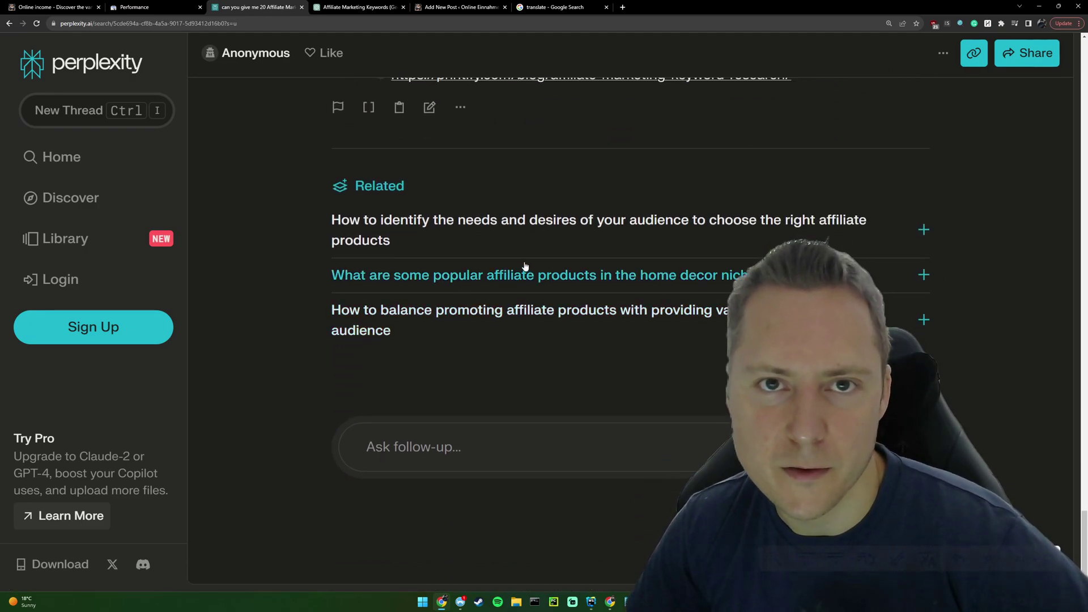
pyautogui.click(559, 222)
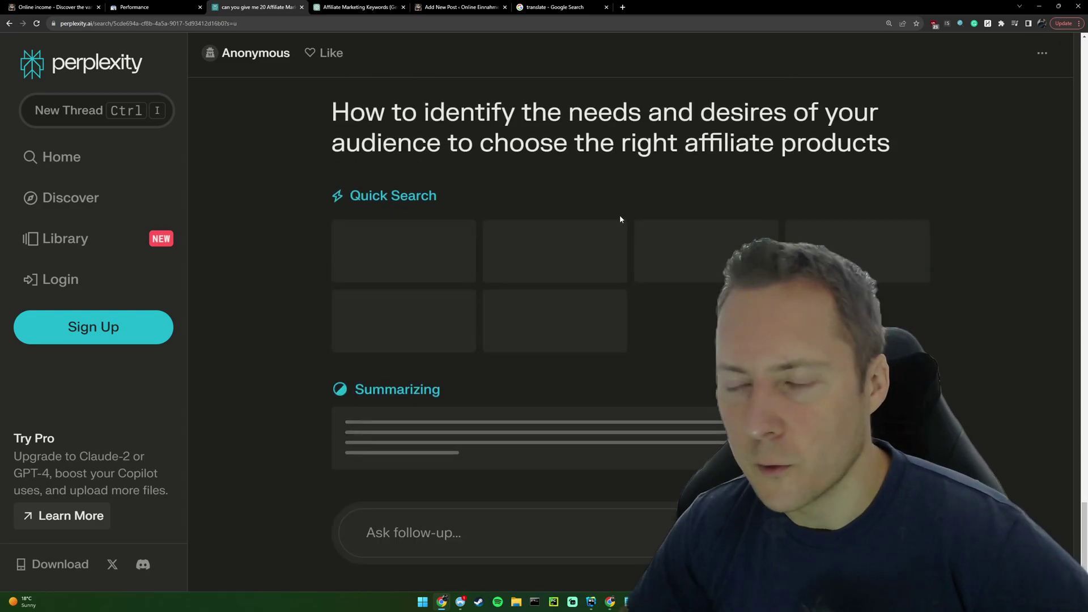
pyautogui.scroll(-2, 579, 295)
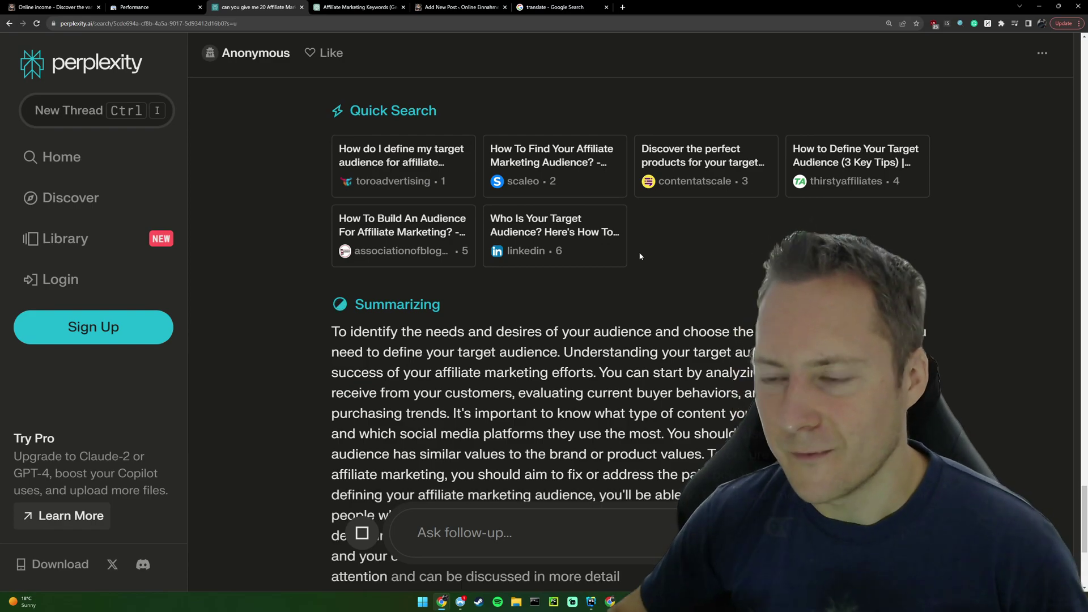
pyautogui.scroll(-7, 647, 169)
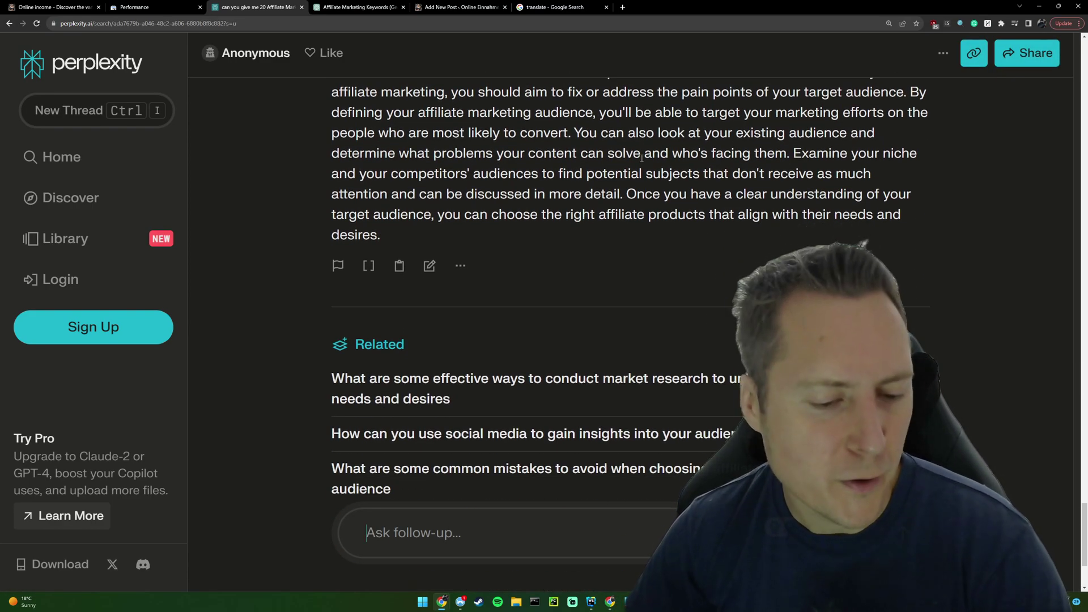
pyautogui.click(371, 5)
# Step: Send ChatGPT the ideal customer profile prompt for the AdSense make-money-online site, capitalising 'Google'
pyautogui.click(480, 224)
pyautogui.scroll(-6, 671, 330)
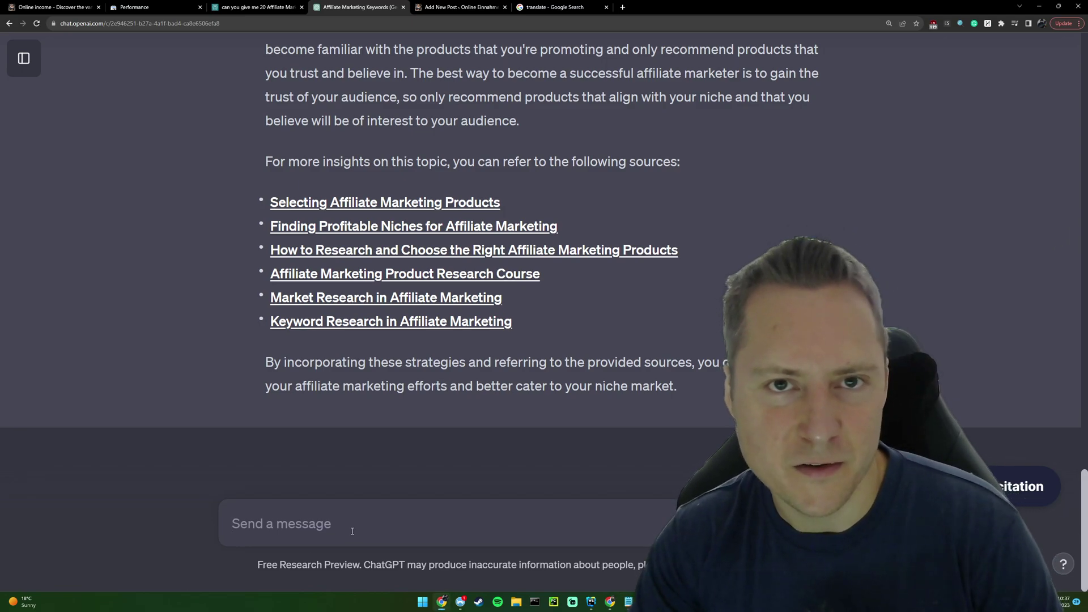
pyautogui.hotkey('ctrl', 'v')
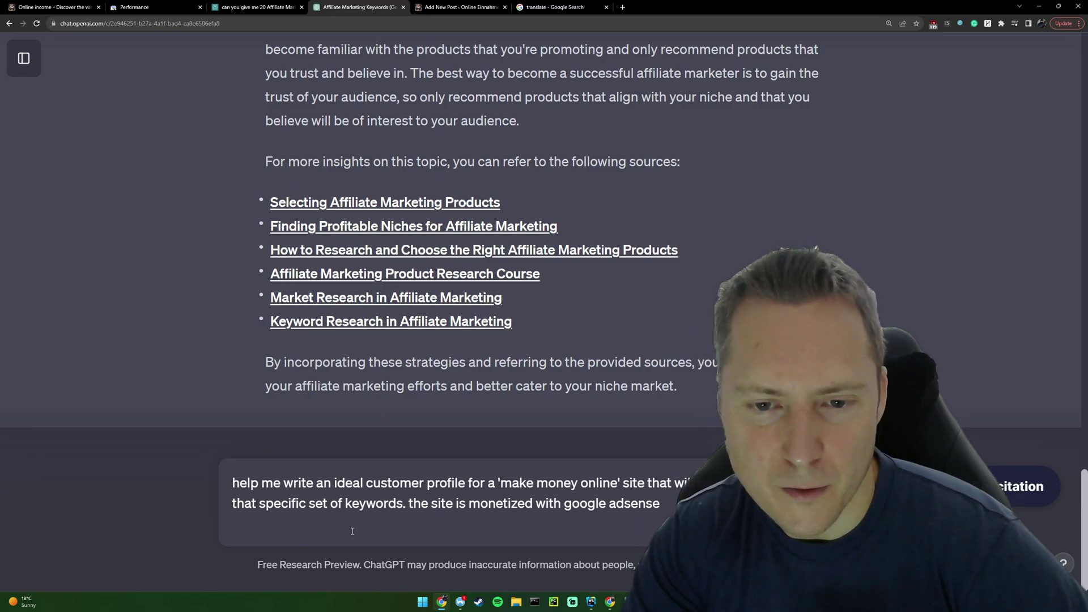
pyautogui.press('BackSpace')
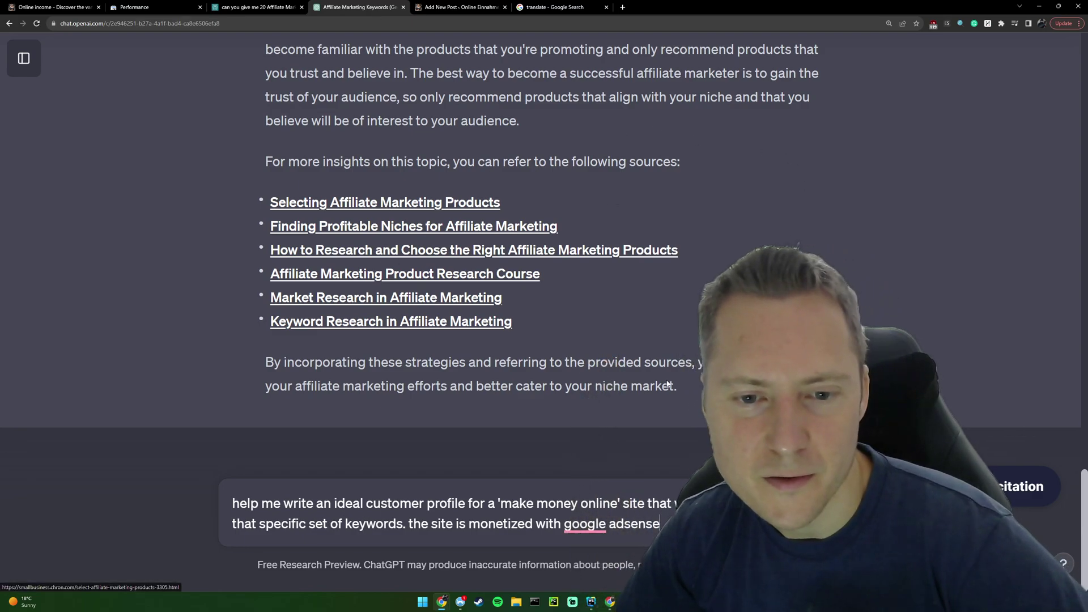
pyautogui.moveTo(585, 524)
pyautogui.click(584, 435)
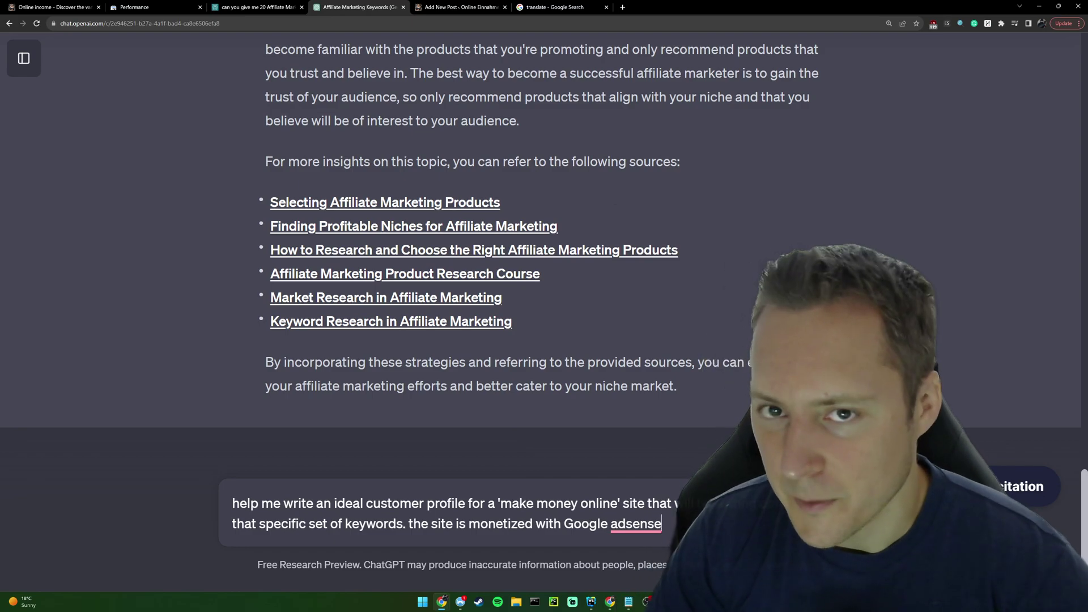
pyautogui.press('Return')
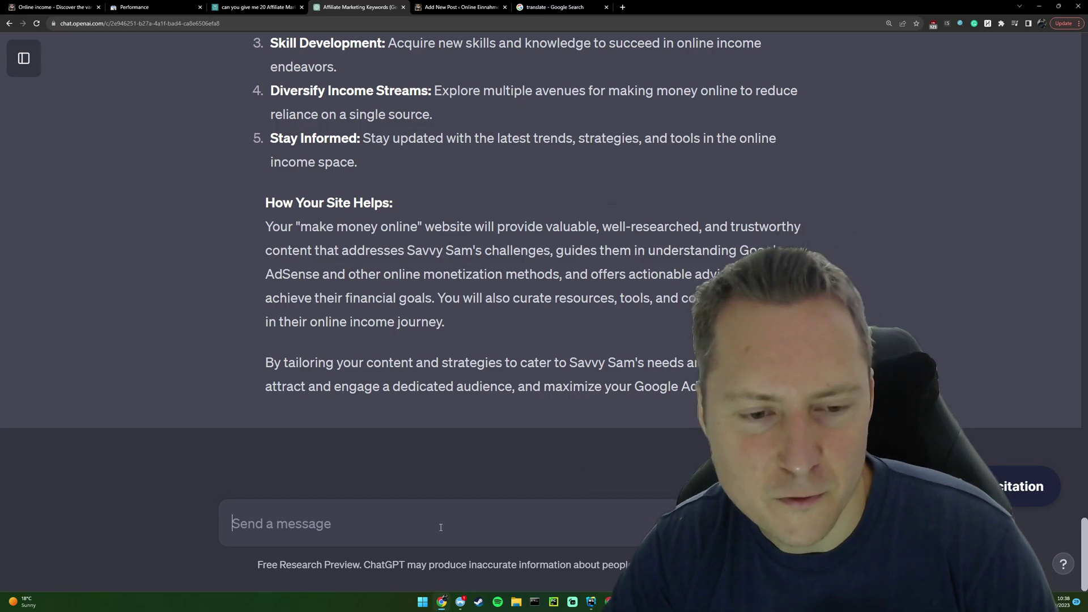
# Step: Ask ChatGPT to convert the persona into an article-writing prompt, then enter a condensing request
pyautogui.hotkey('ctrl', 'v')
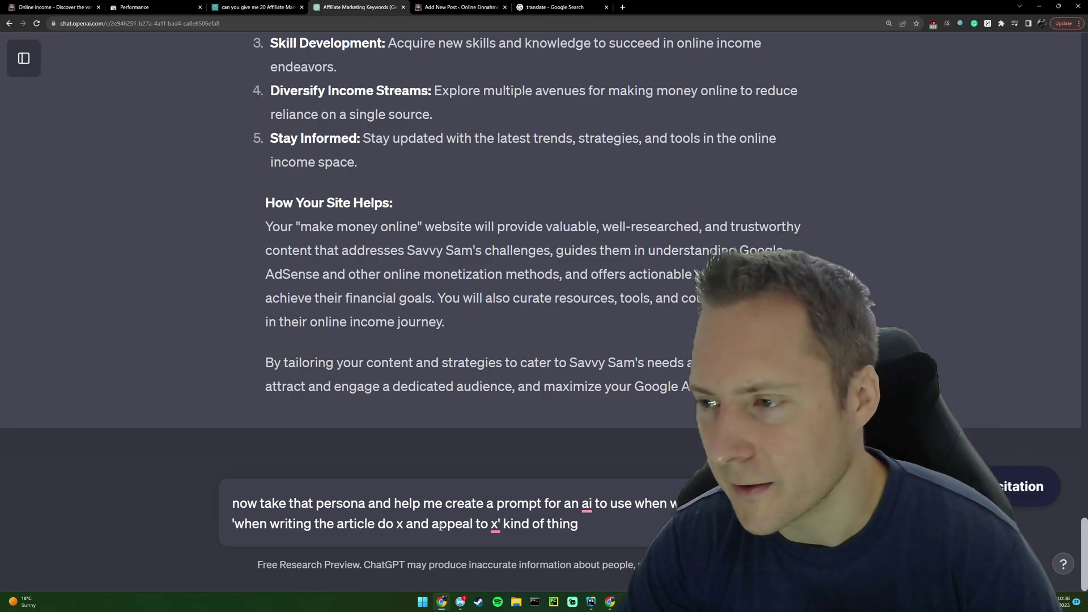
pyautogui.press('Return')
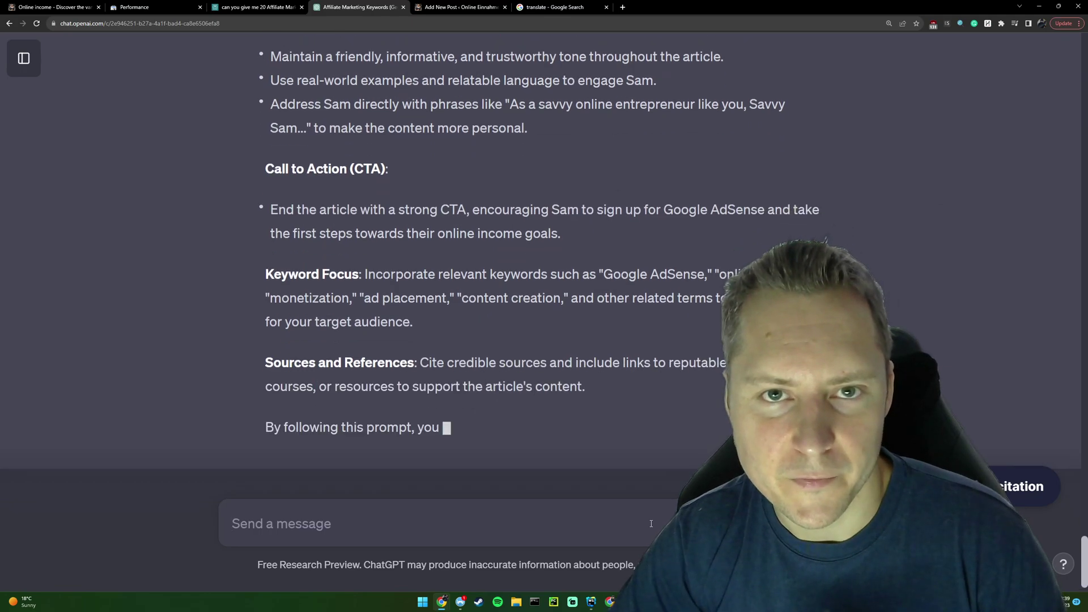
pyautogui.hotkey('ctrl', 'v')
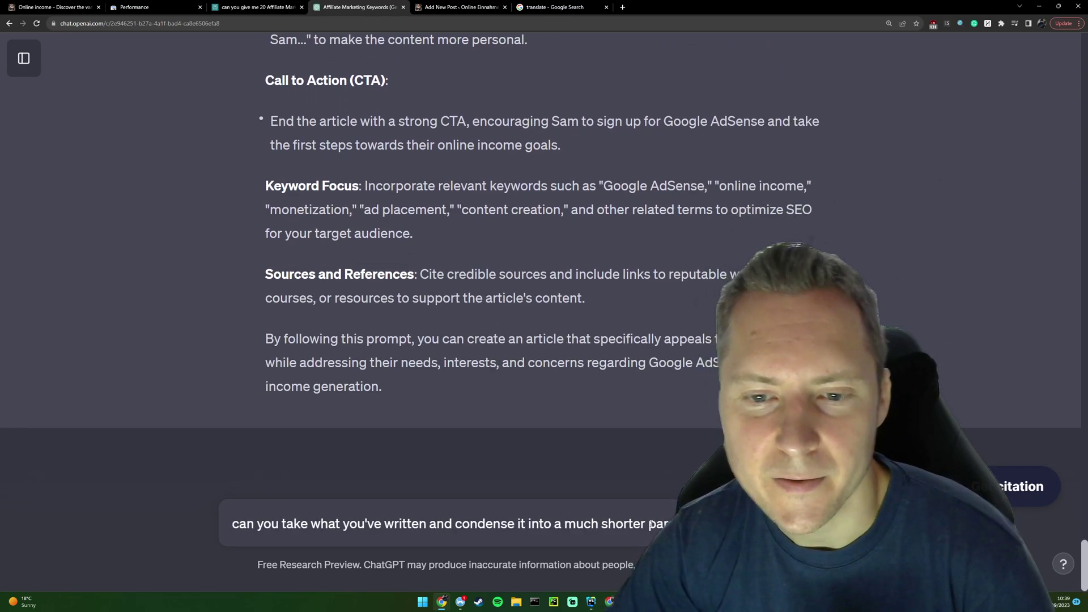
# Step: Send the condense request and review the shortened Savvy Sam prompt covering audience, objective, tone, keywords, CTA
pyautogui.press('Return')
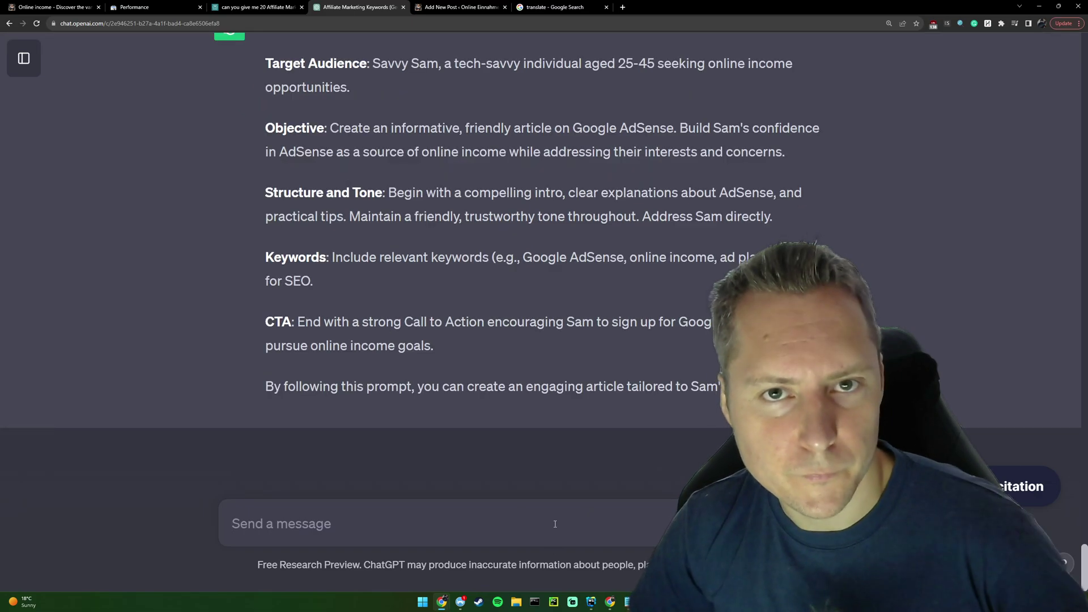
pyautogui.scroll(2, 361, 260)
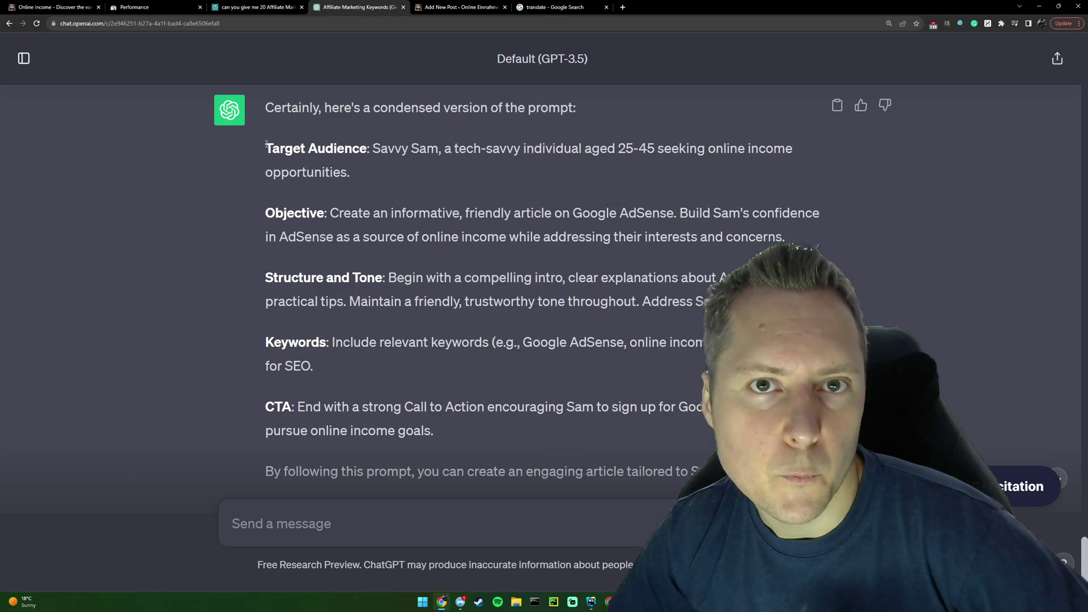
pyautogui.moveTo(265, 149); pyautogui.dragTo(459, 389)
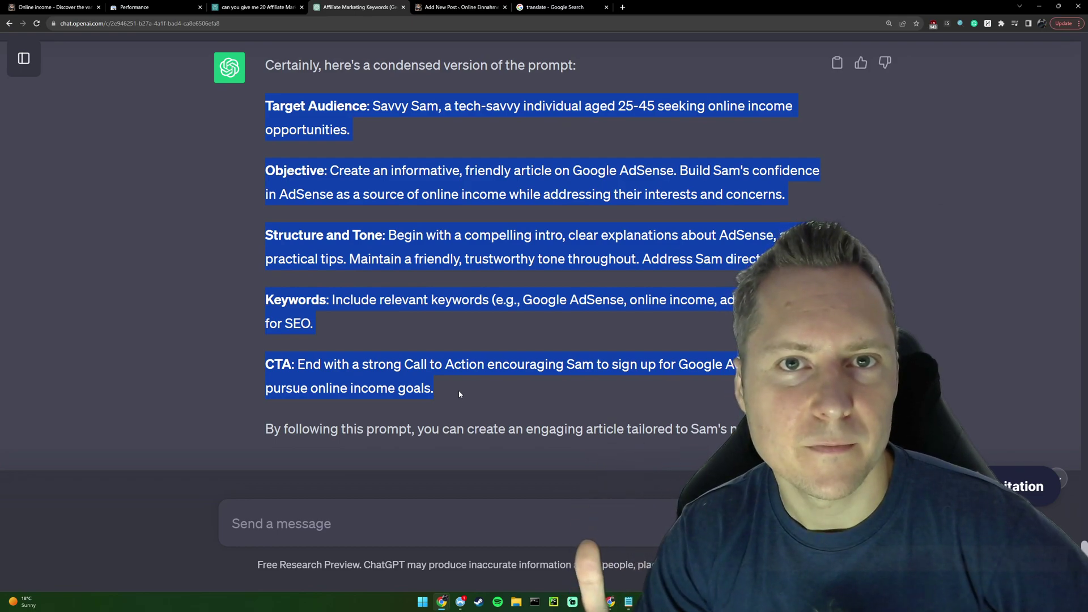
pyautogui.click(374, 108)
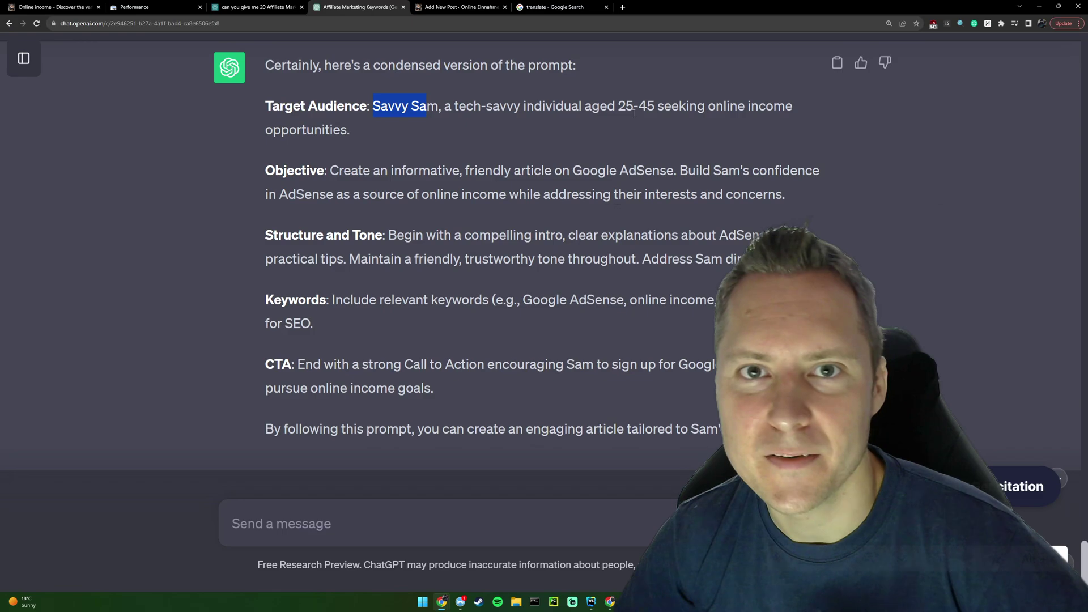
pyautogui.moveTo(634, 112); pyautogui.dragTo(639, 109)
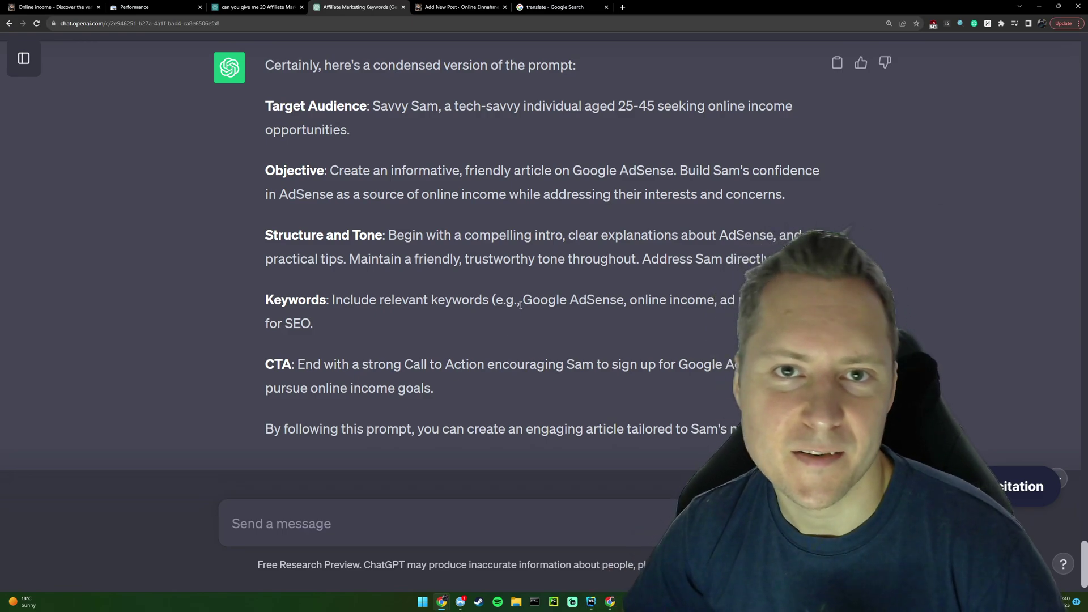
pyautogui.click(625, 300)
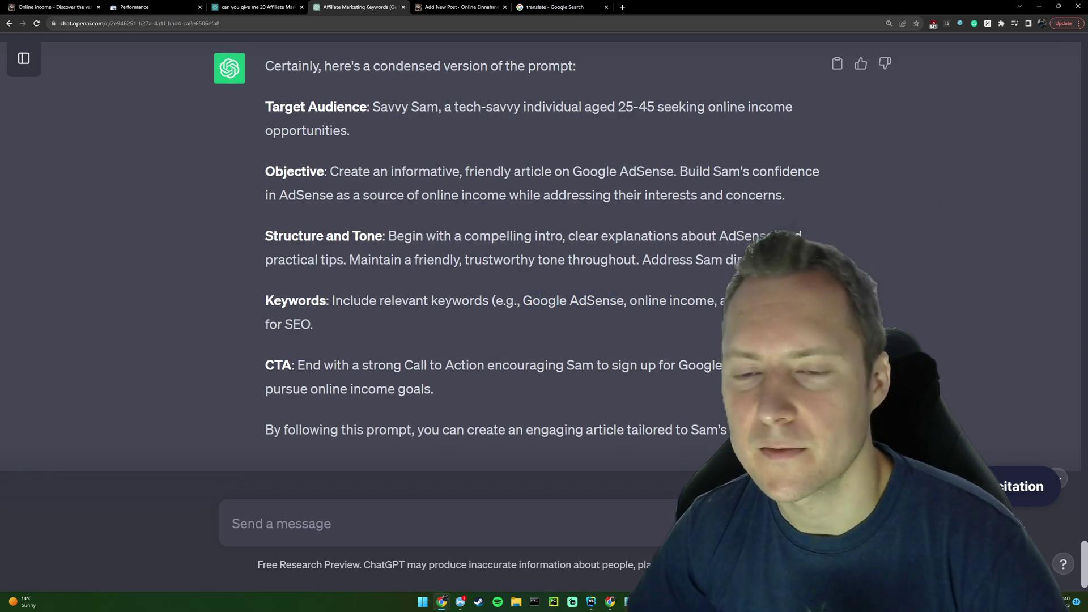
pyautogui.scroll(2, 624, 301)
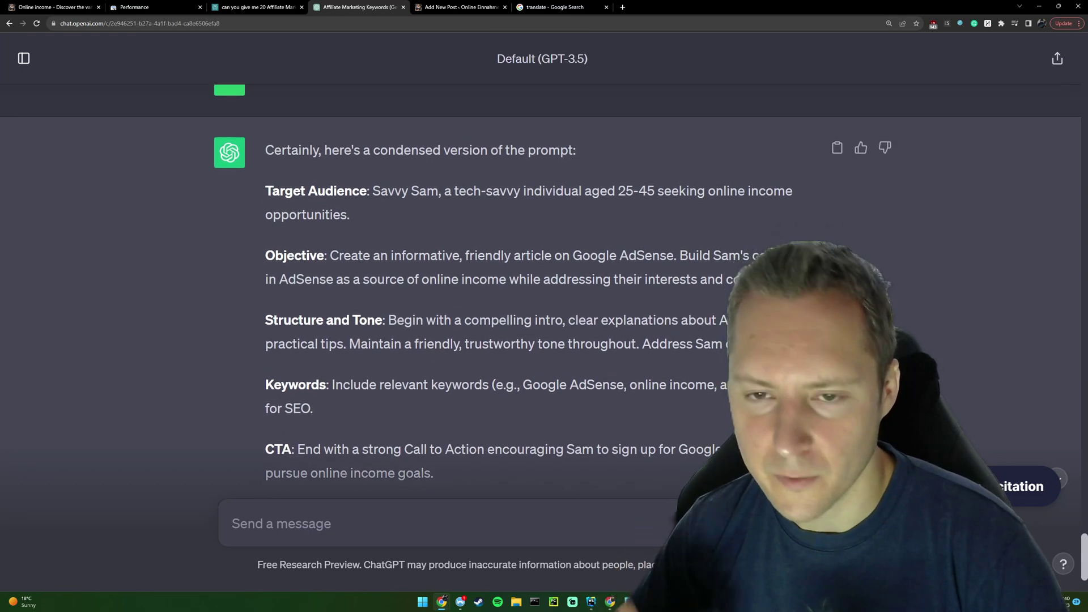
pyautogui.scroll(2, 625, 301)
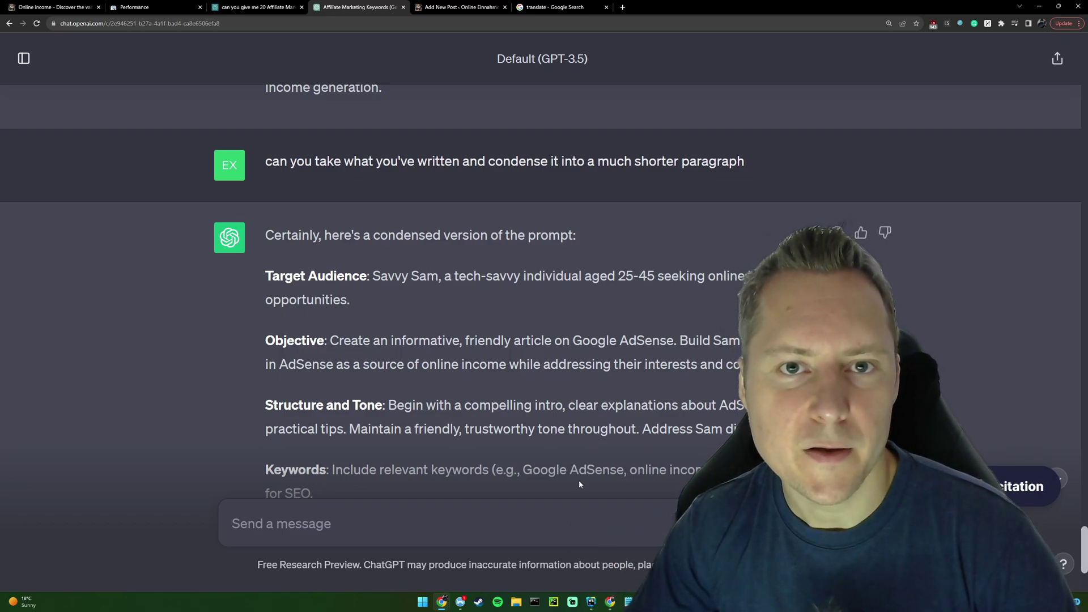
pyautogui.scroll(-3, 350, 372)
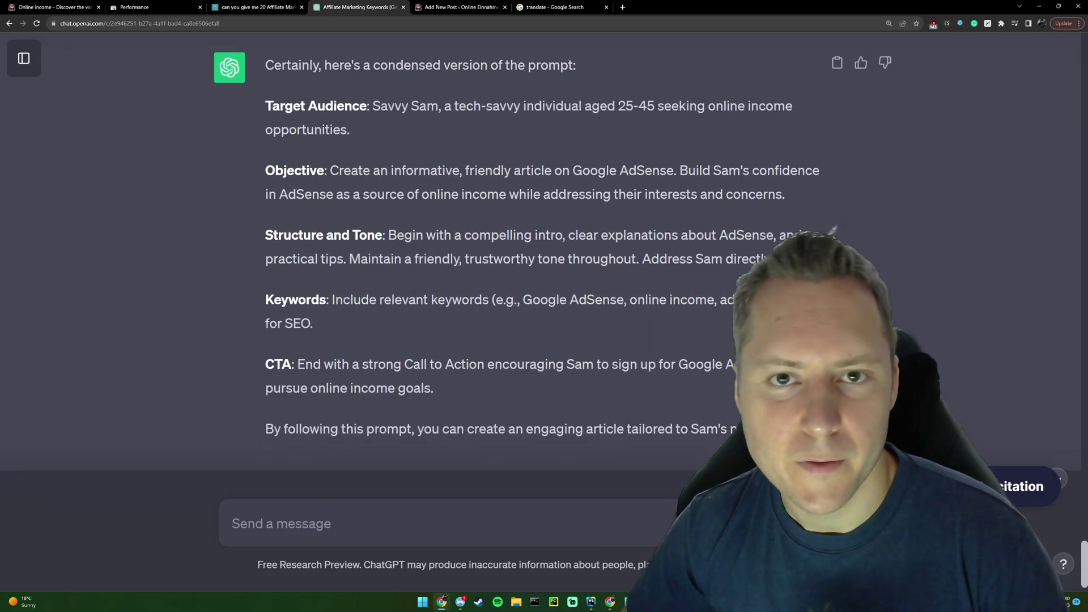
pyautogui.moveTo(352, 448); pyautogui.dragTo(260, 163)
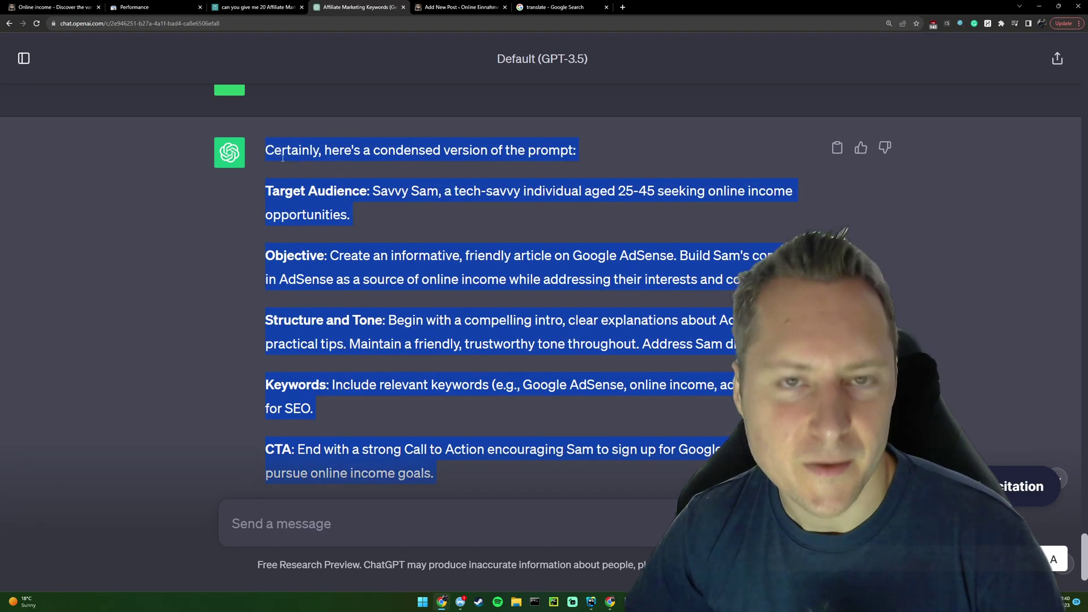
pyautogui.click(602, 347)
# Step: Check the affiliate link in the WordPress draft, then return to Perplexity's target-audience answer
pyautogui.scroll(1, 601, 306)
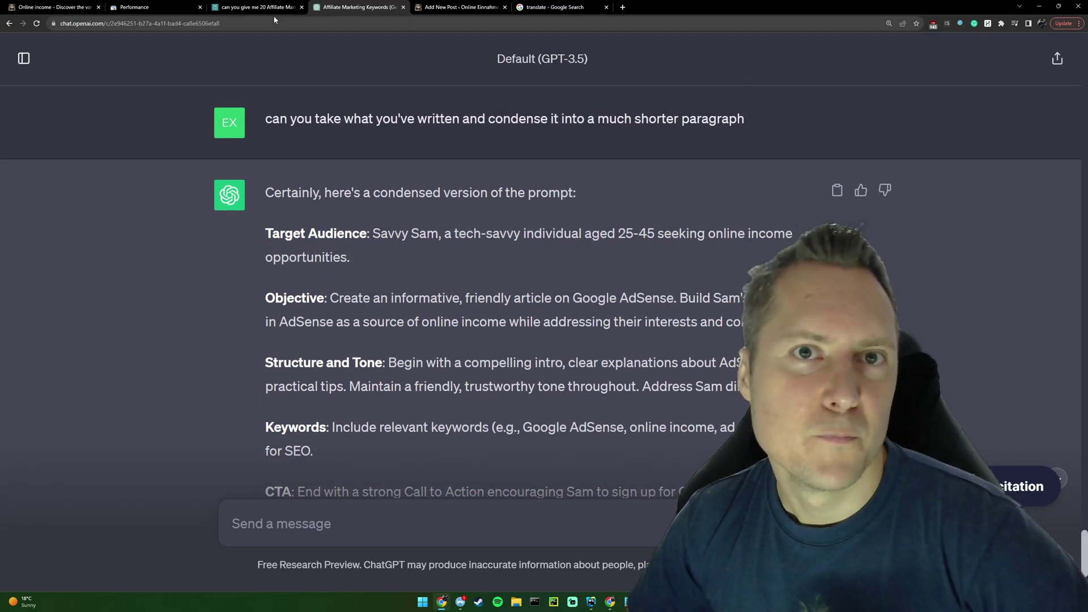
pyautogui.hotkey('ctrl', 'shift', 'Tab')
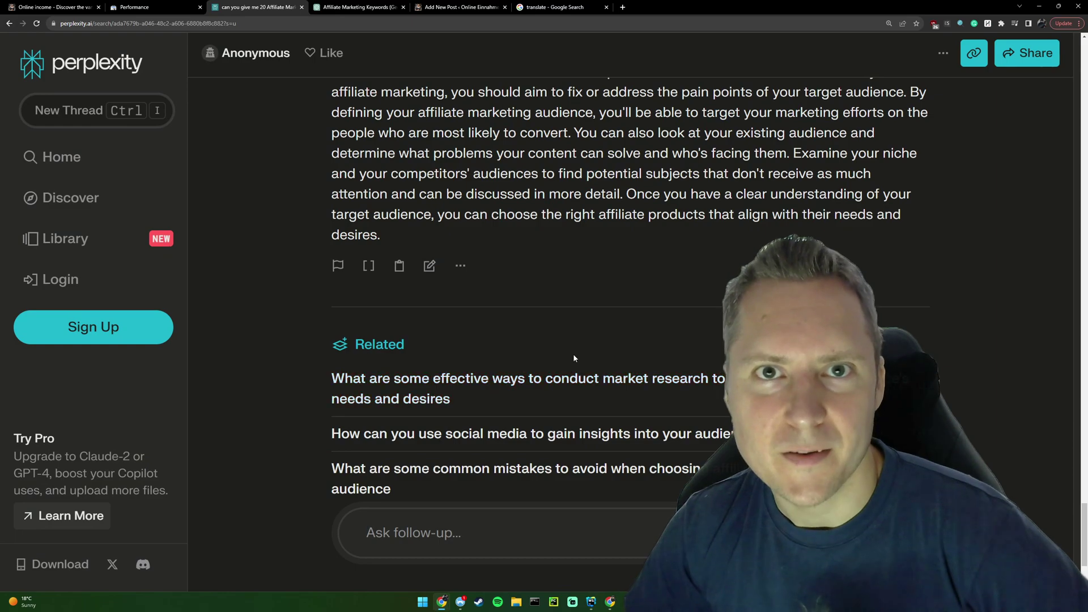
pyautogui.hotkey('ctrl', 'Tab')
pyautogui.hotkey('ctrl', 'Tab')
pyautogui.scroll(3, 461, 352)
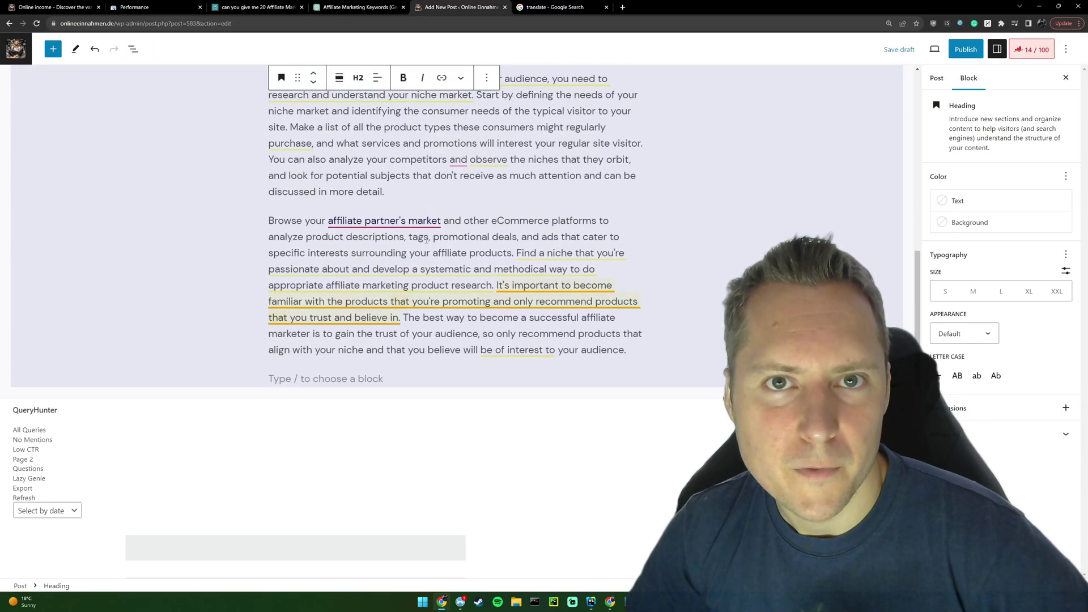
pyautogui.click(384, 279)
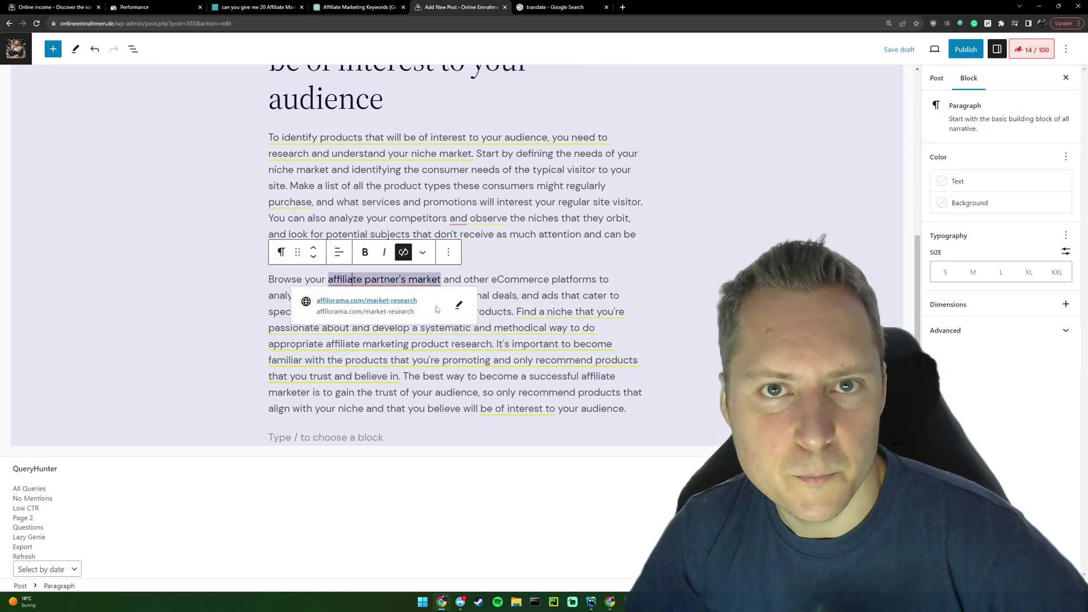
pyautogui.click(544, 377)
pyautogui.click(334, 5)
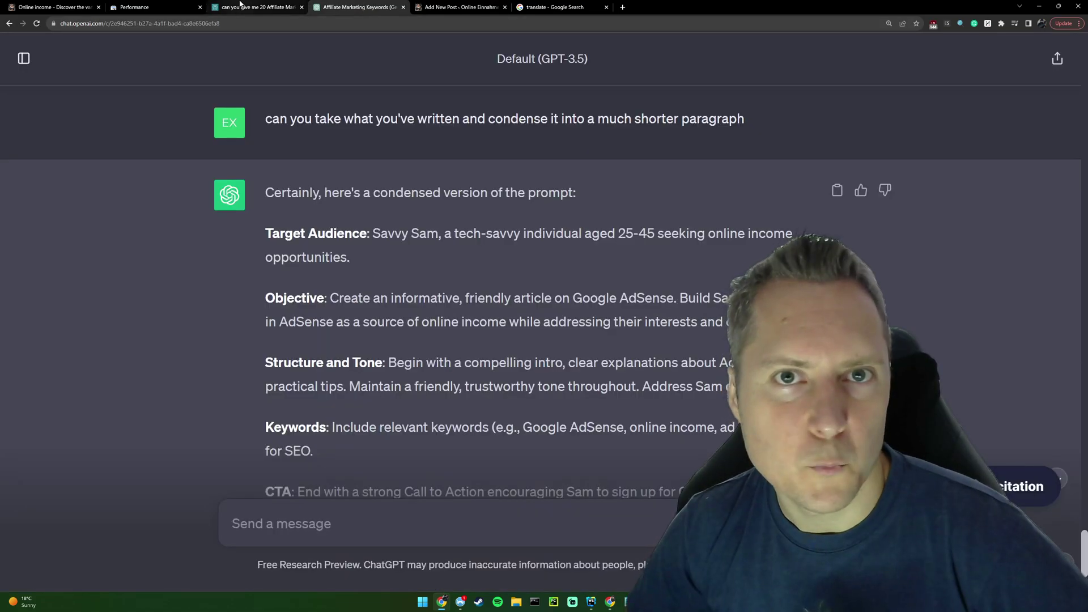
pyautogui.click(240, 6)
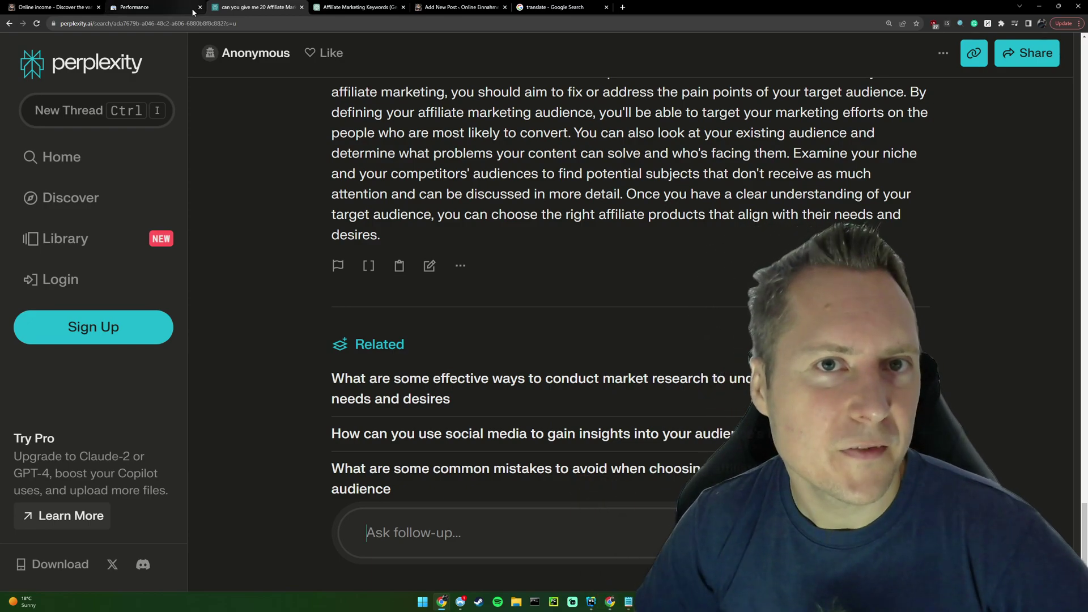
# Step: Show the Search Console Performance report's top queries, led by 'passive income strategy'
pyautogui.click(159, 7)
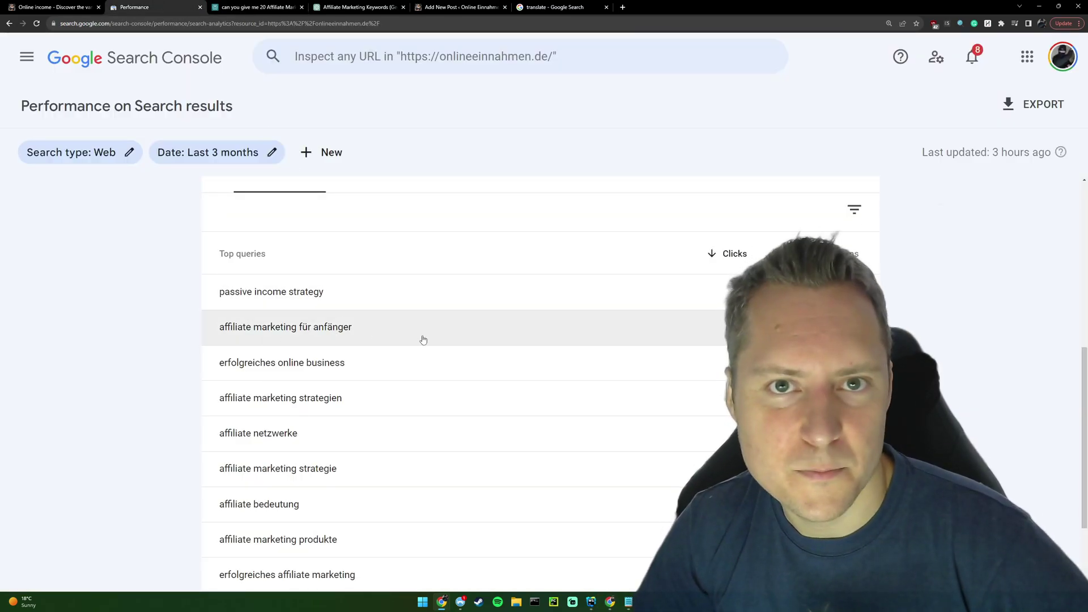